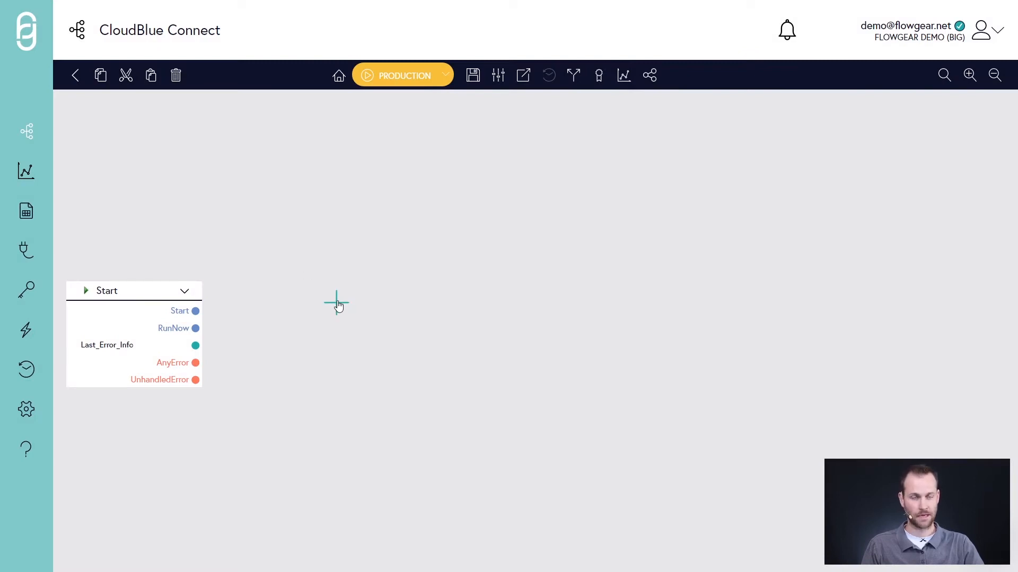
Step: Add a CloudBlue Connect node to the workflow beside the Start node
left_click(337, 303)
type("cloudblu")
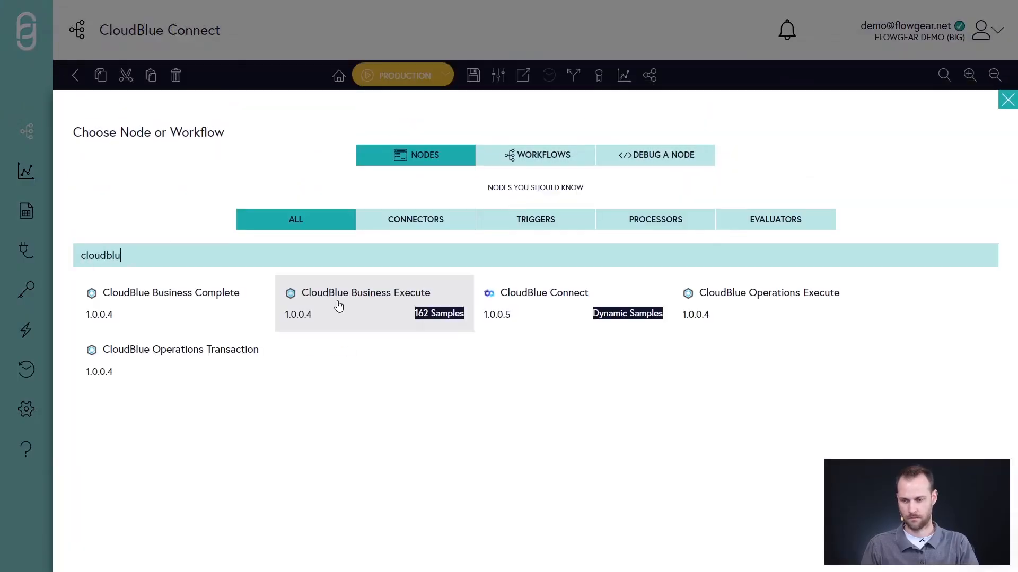
left_click(539, 303)
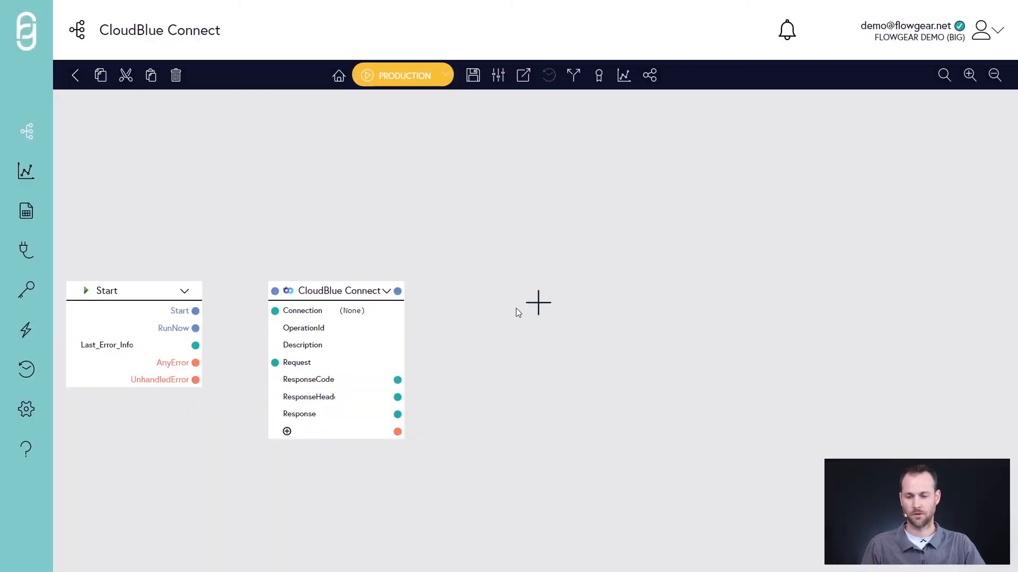
Step: Create a new connection for the CloudBlue Connect node and open its settings at the FlowgearToken value
left_click(380, 315)
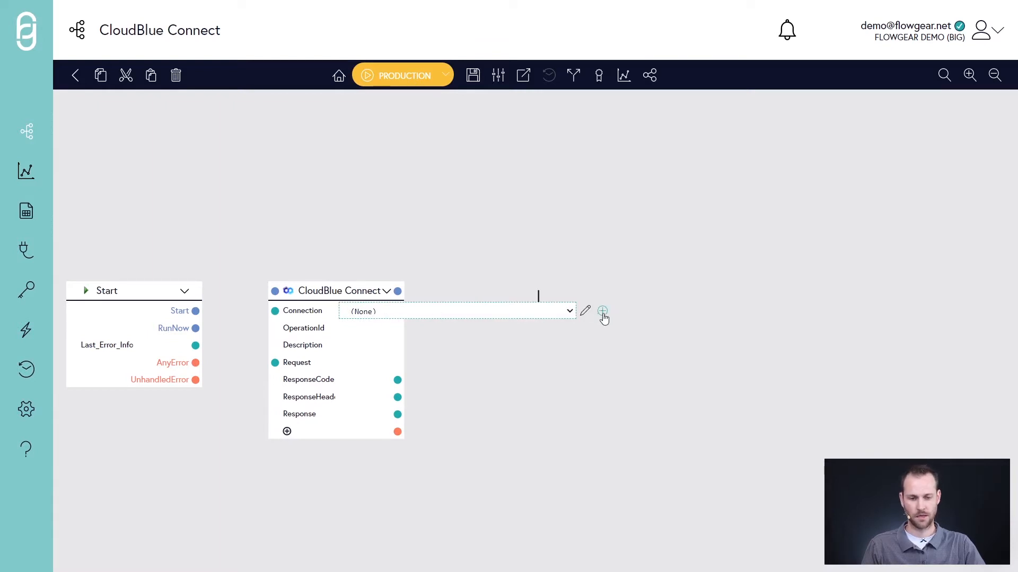
left_click(603, 312)
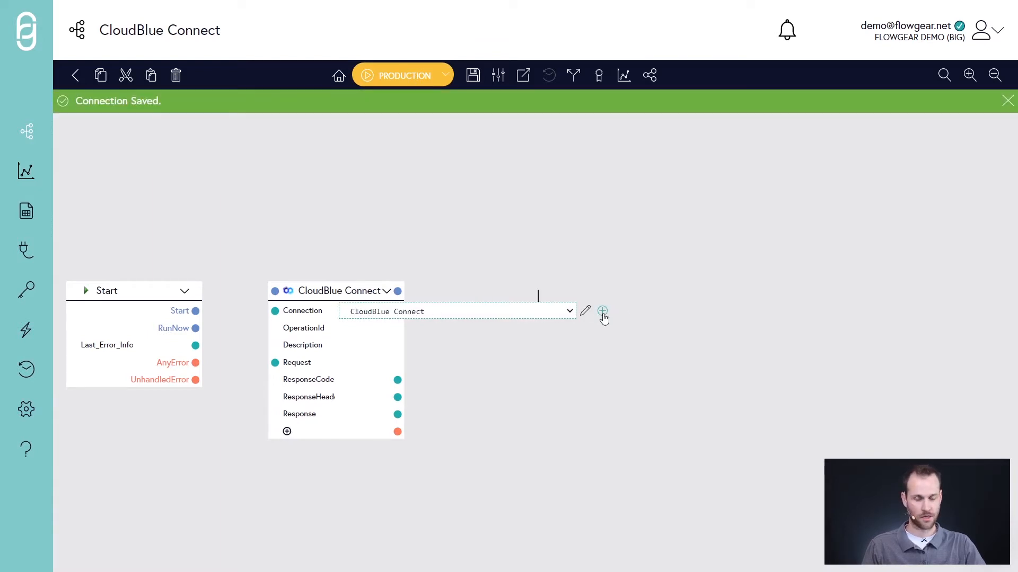
left_click(586, 312)
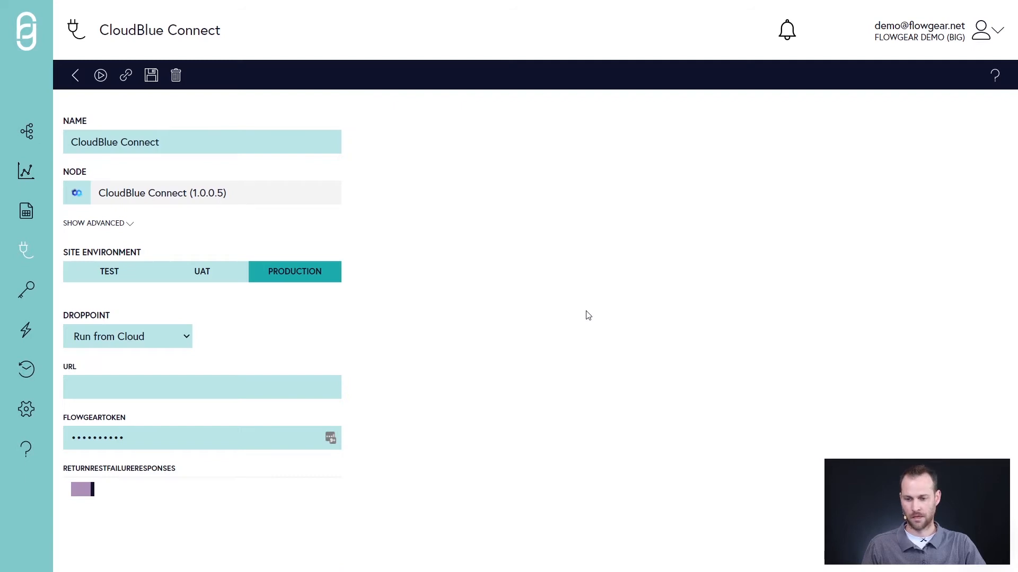
left_click_drag(160, 435, 69, 435)
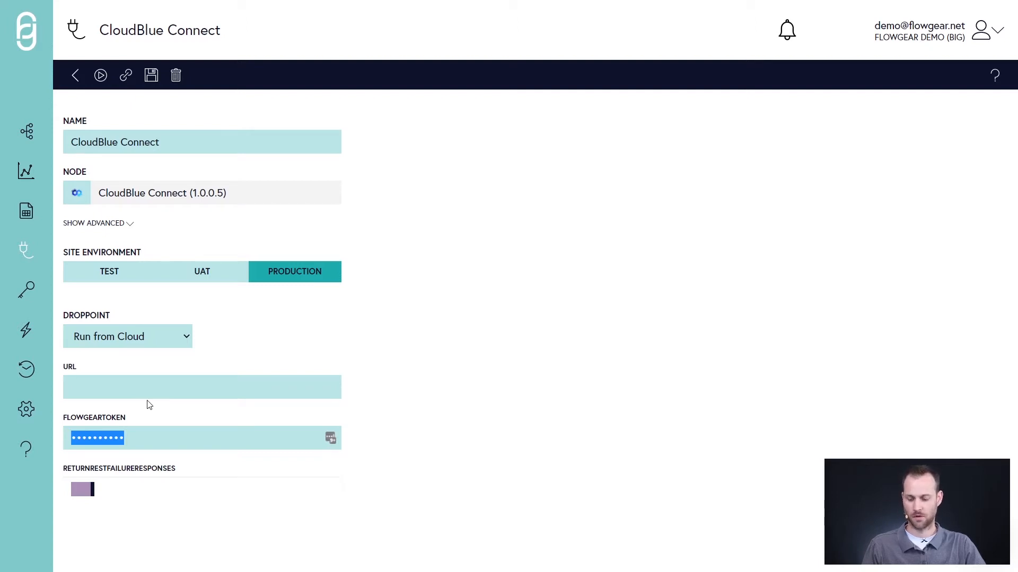
Step: Switch to the Ingram Micro portal and create an extension token labelled flowgear with the type Flowgear Integration Token
key("ctrl+Tab")
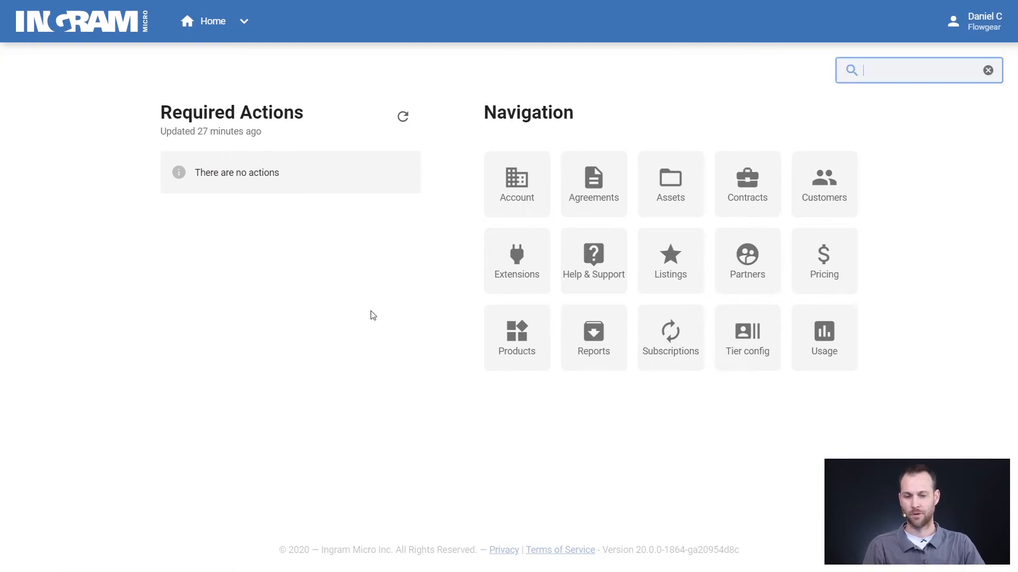
left_click(510, 273)
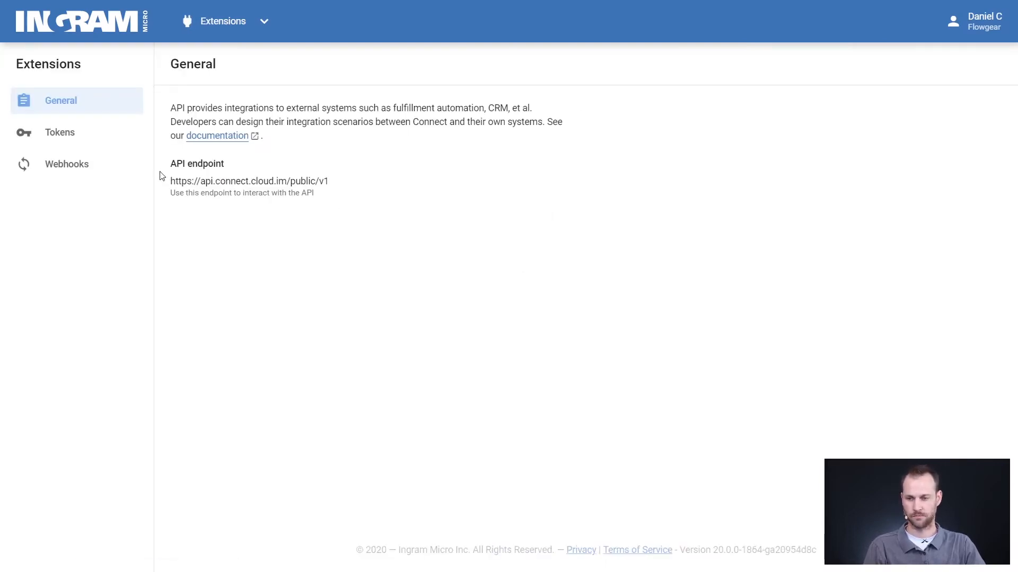
left_click(103, 144)
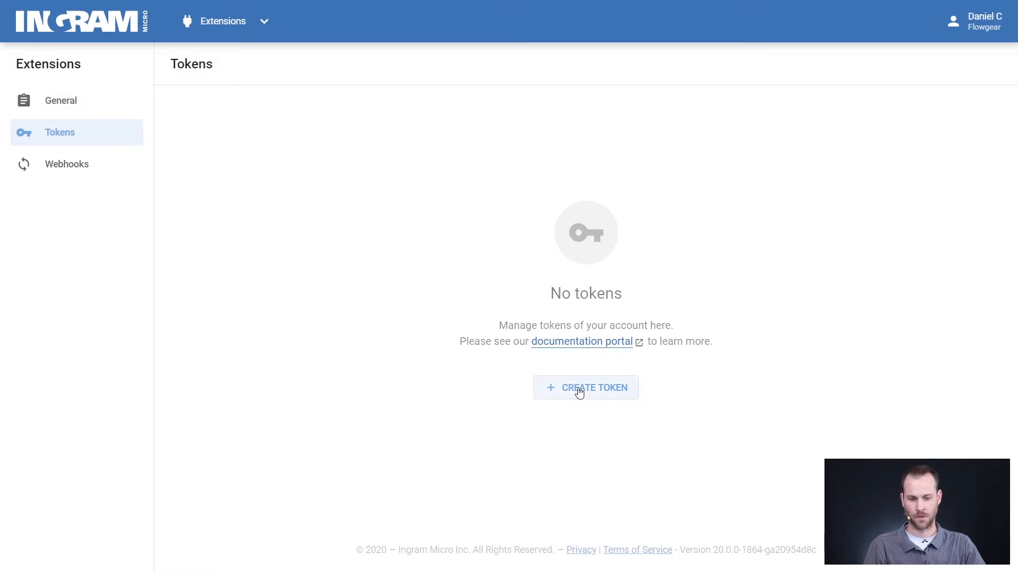
left_click(578, 392)
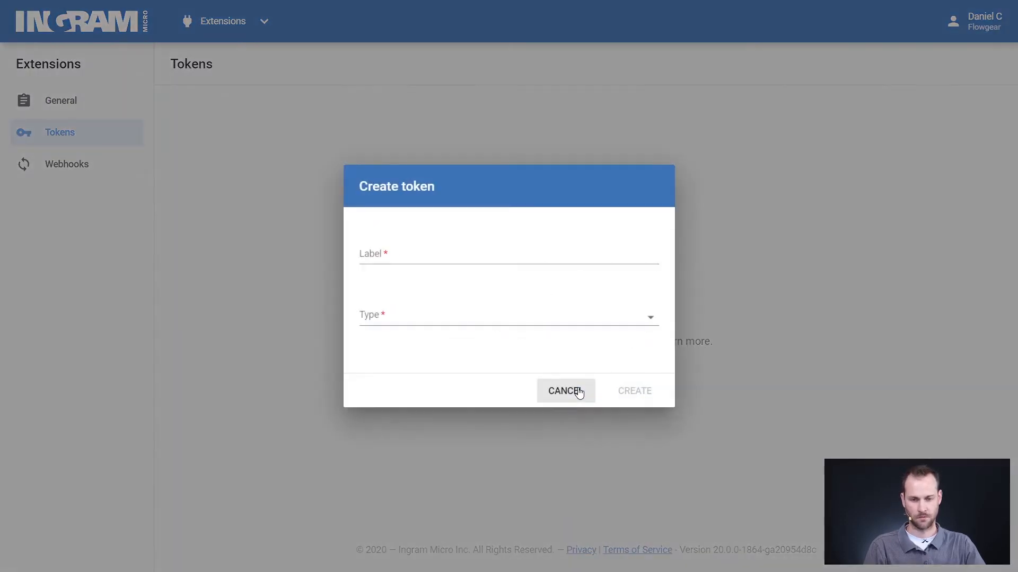
left_click(543, 257)
type("flowgear")
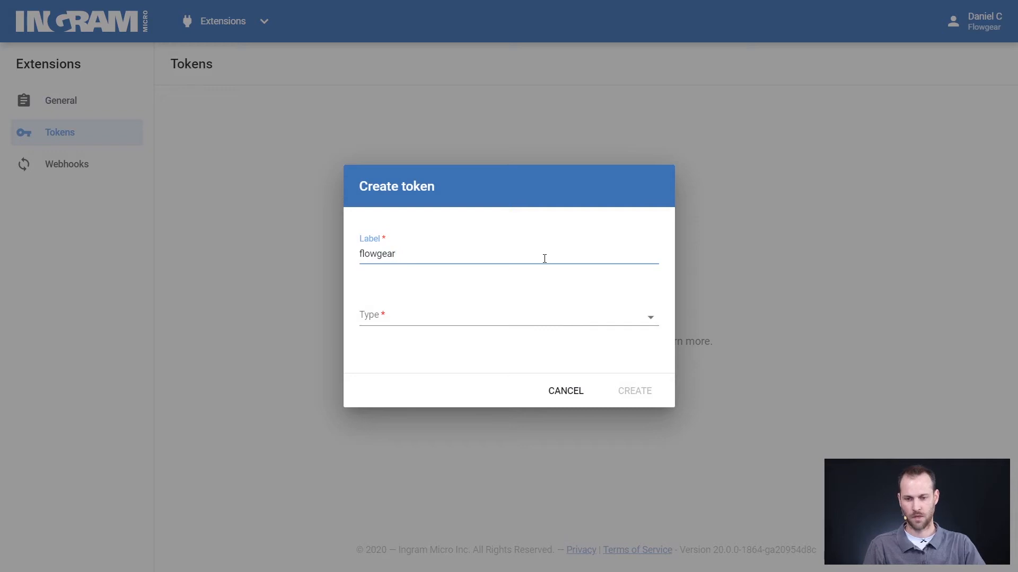
left_click(636, 318)
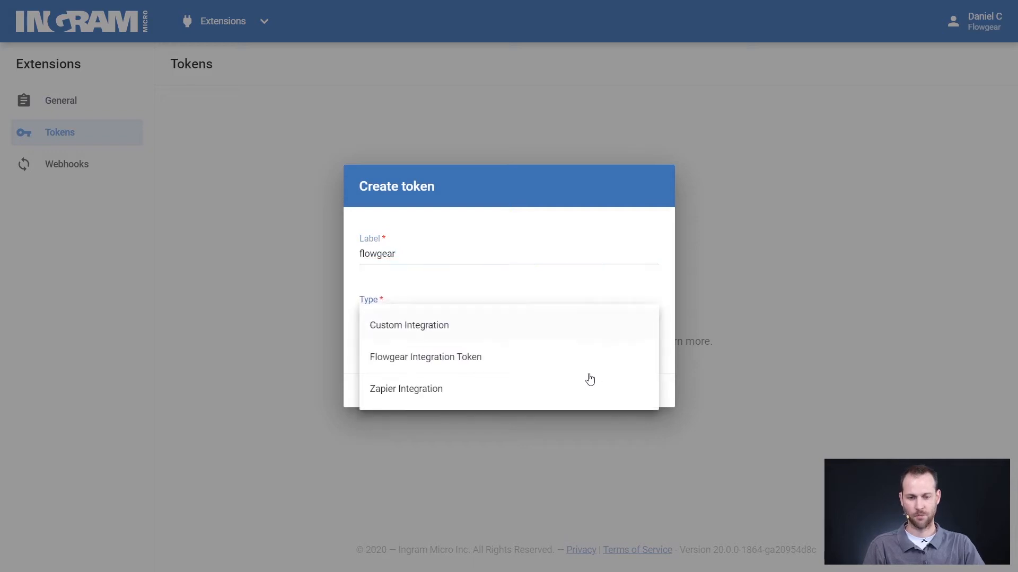
left_click(550, 361)
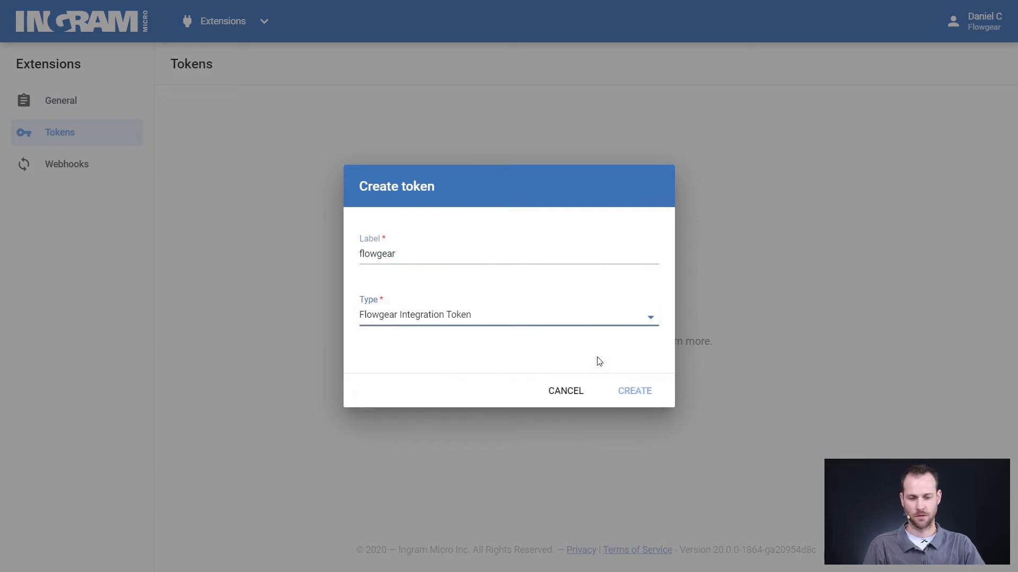
left_click(642, 398)
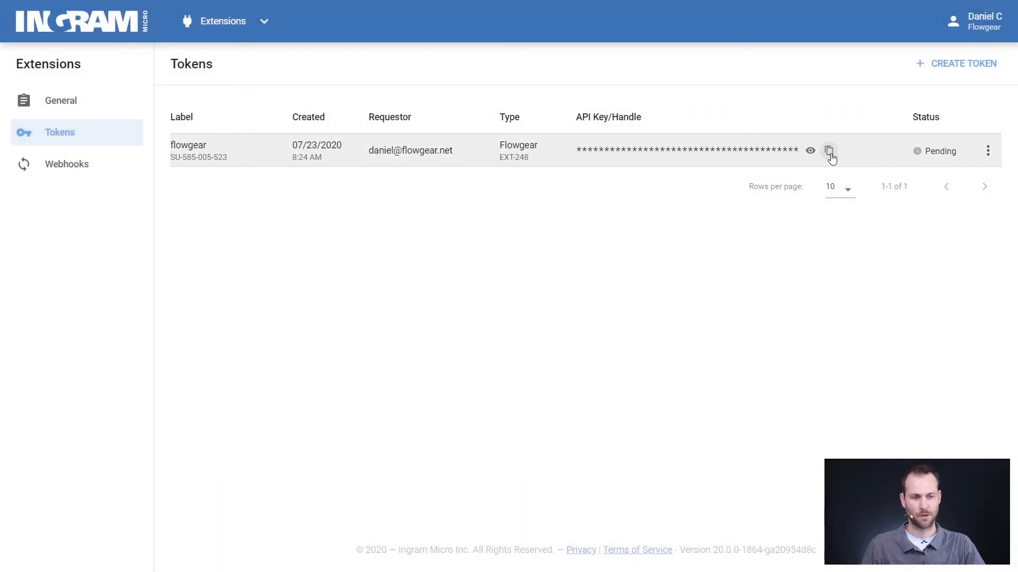
Step: Copy the new token's API key into the FlowgearToken field of the Flowgear connection, and save and test the connection
left_click(830, 152)
key("alt+Tab")
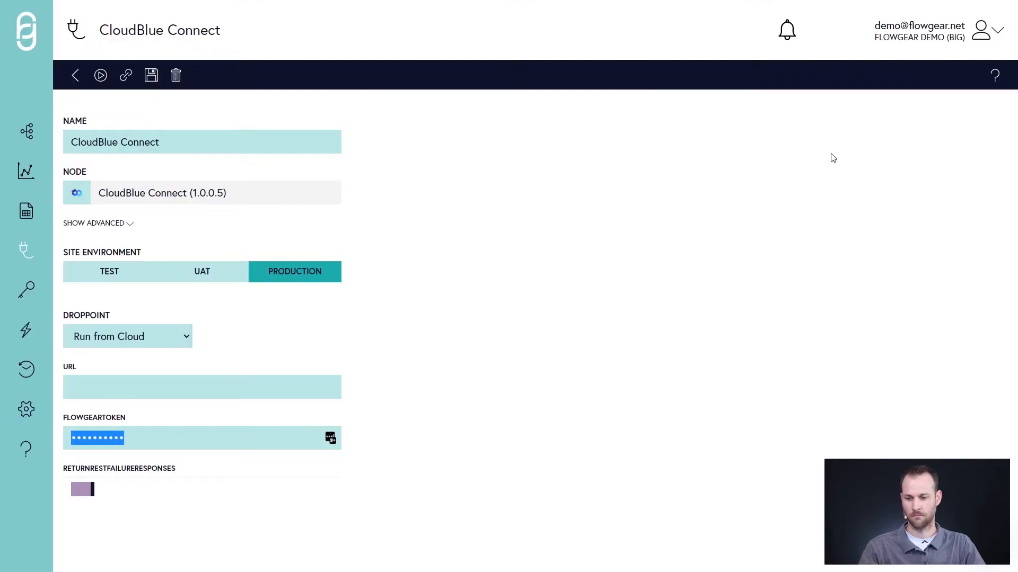
left_click(201, 447)
key("ctrl+v")
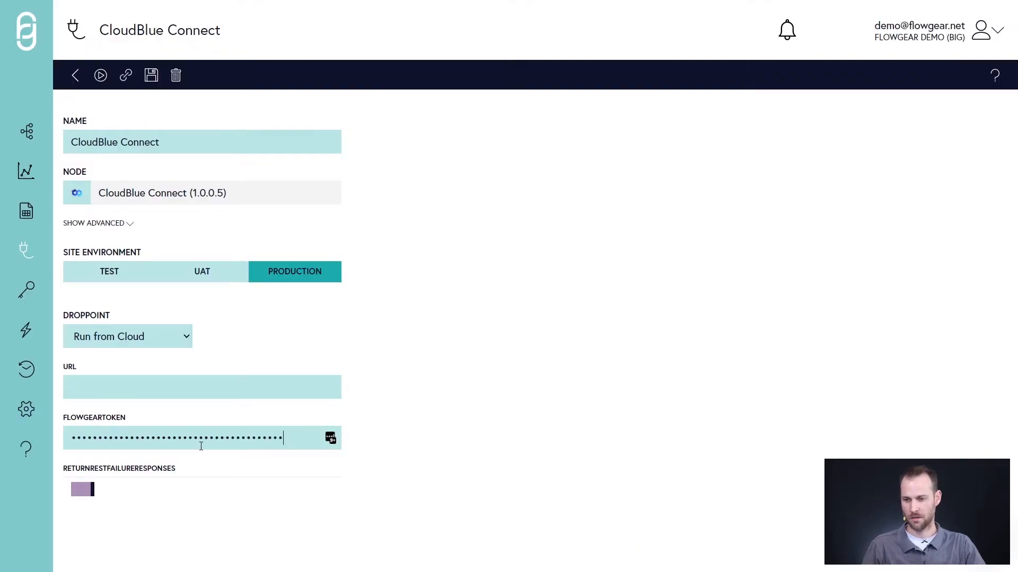
left_click(151, 77)
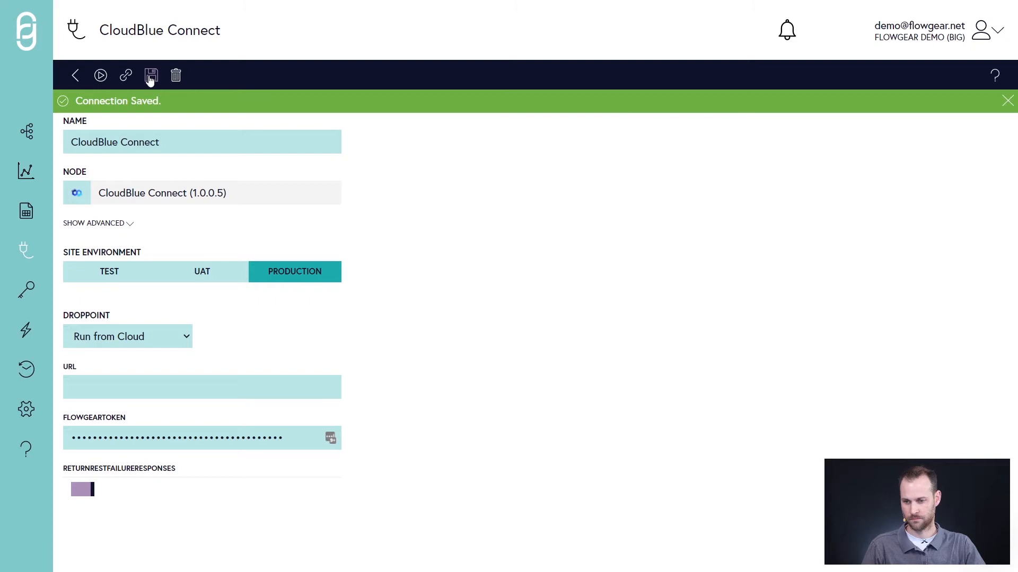
left_click(101, 77)
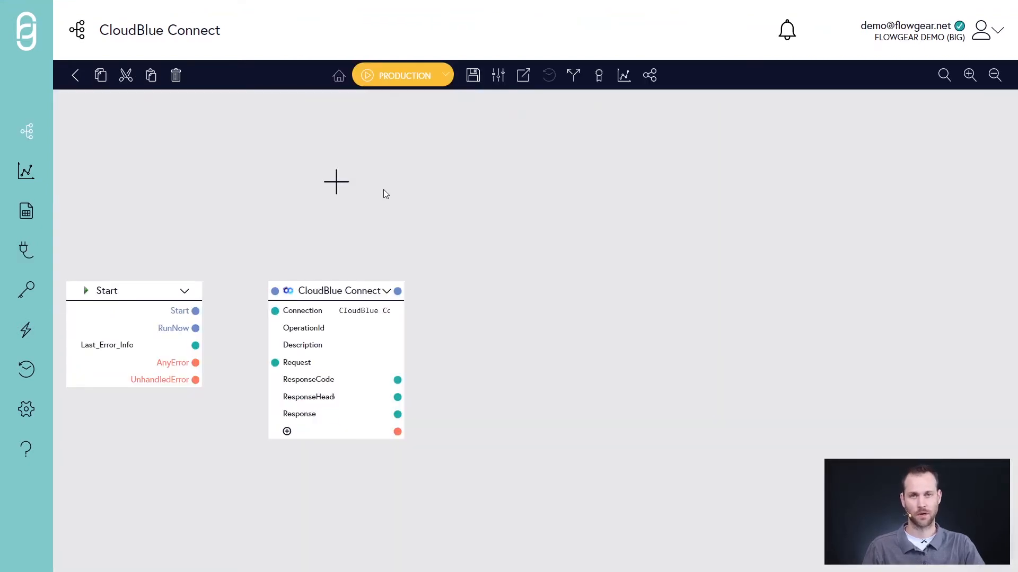
Step: Apply the assets_list_listAssets sample to the CloudBlue Connect node, including only the limit custom property
left_click(387, 293)
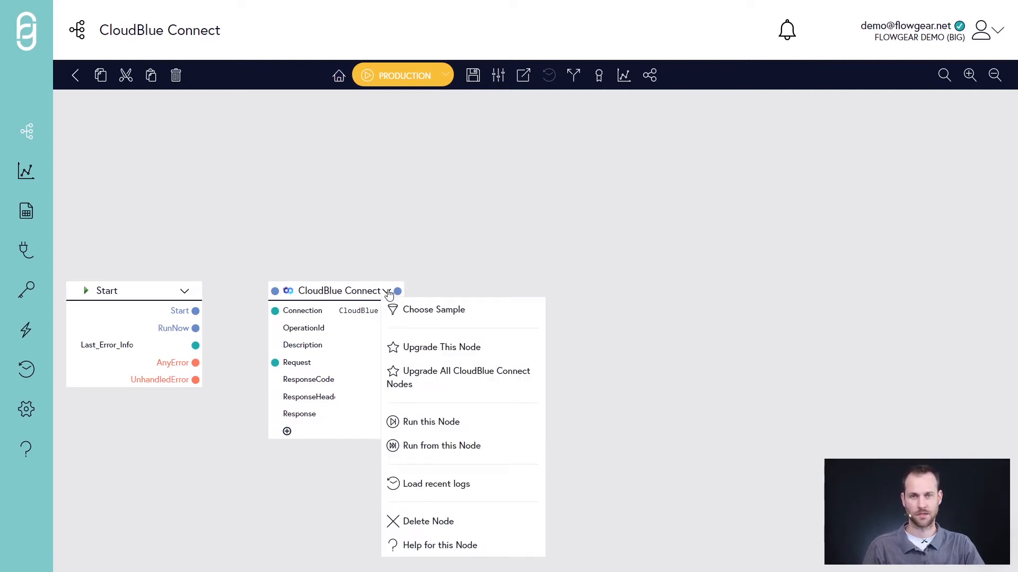
left_click(443, 312)
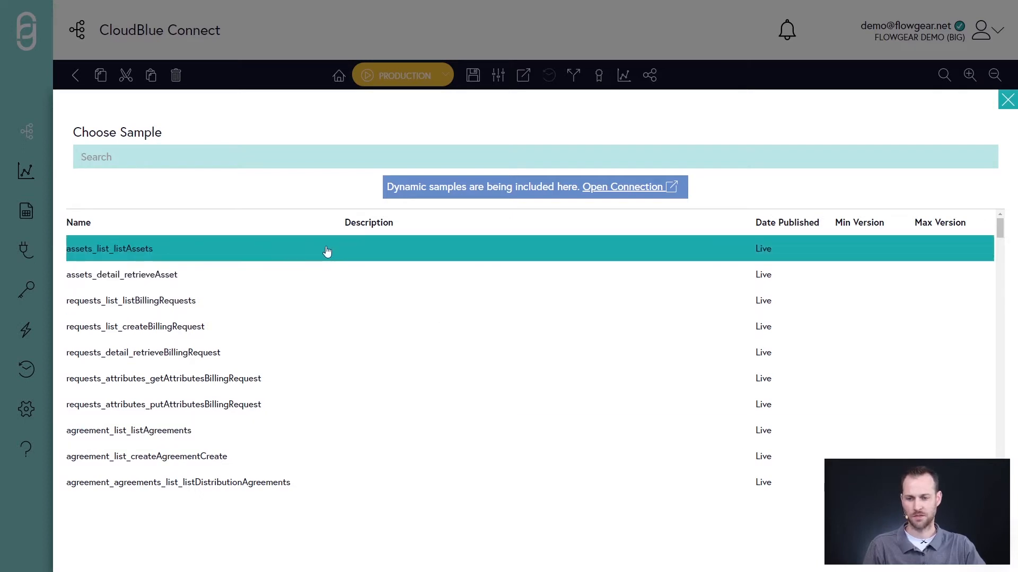
left_click(327, 252)
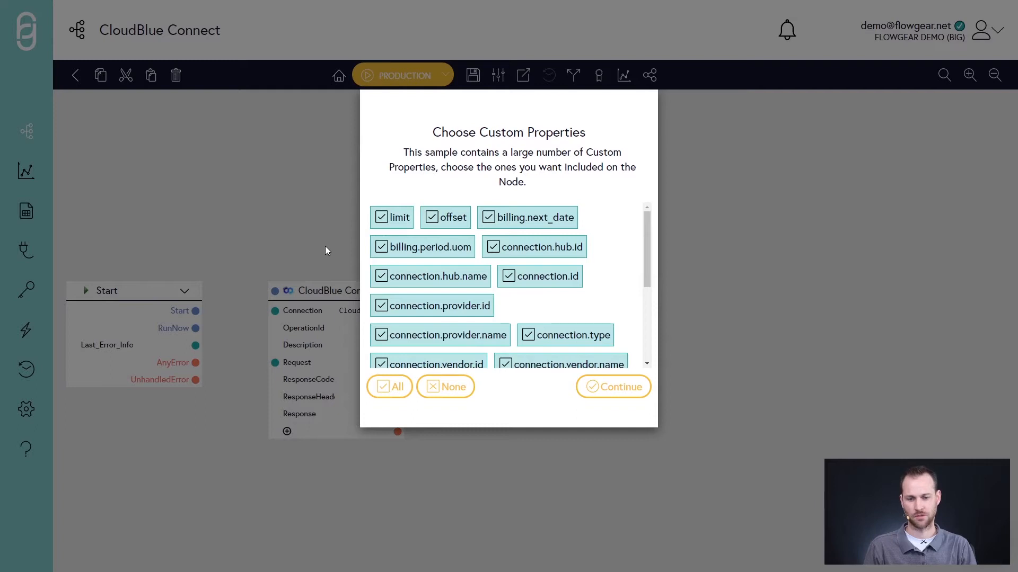
mouse_move(643, 257)
left_mouse_down()
mouse_move(643, 329)
mouse_move(638, 241)
left_mouse_up()
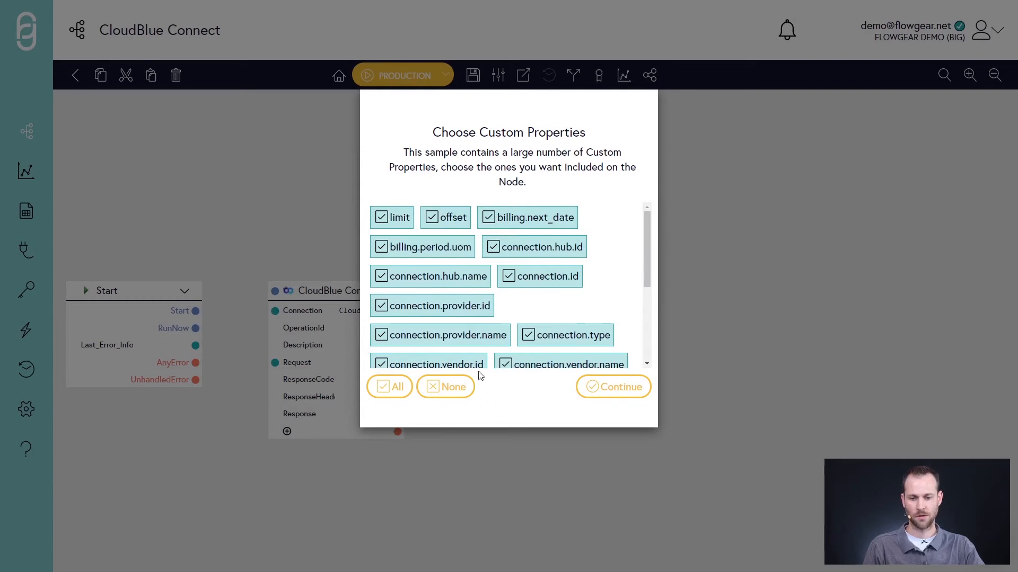
left_click(456, 389)
left_click(401, 219)
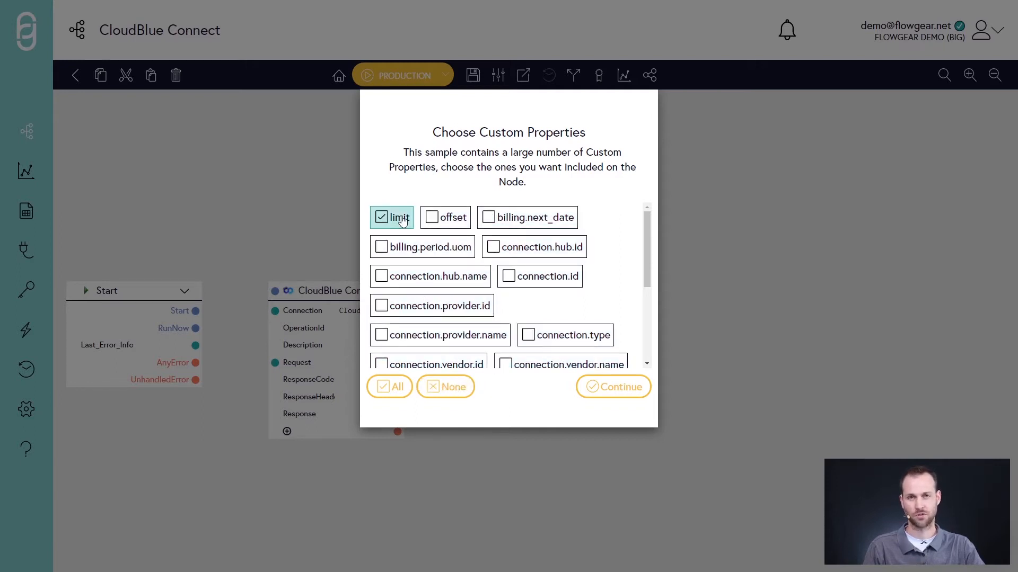
left_click(614, 389)
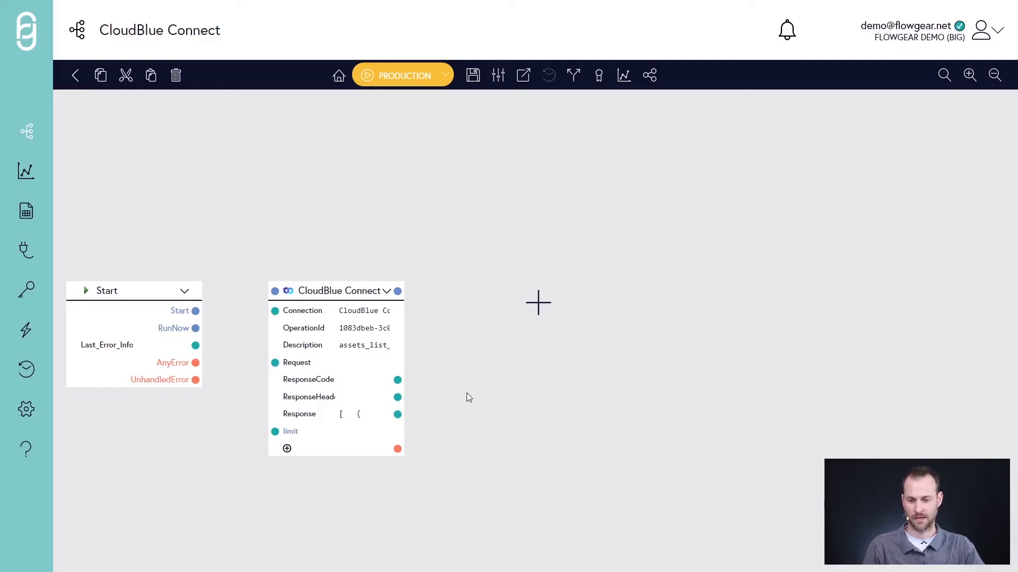
Step: Set the CloudBlue Connect node's limit to 10 and link the Start output to the node's execution input
mouse_move(384, 421)
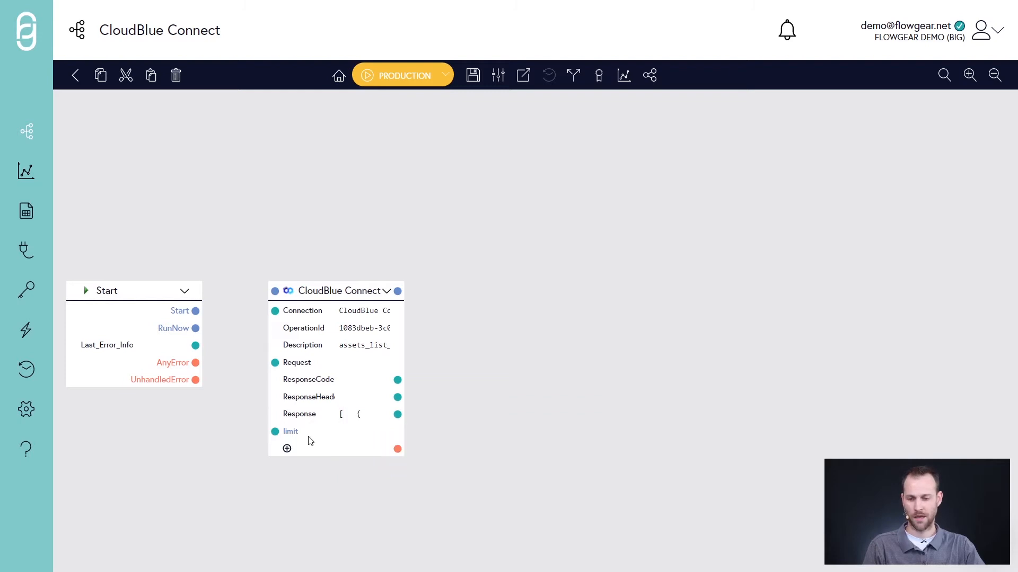
mouse_move(295, 440)
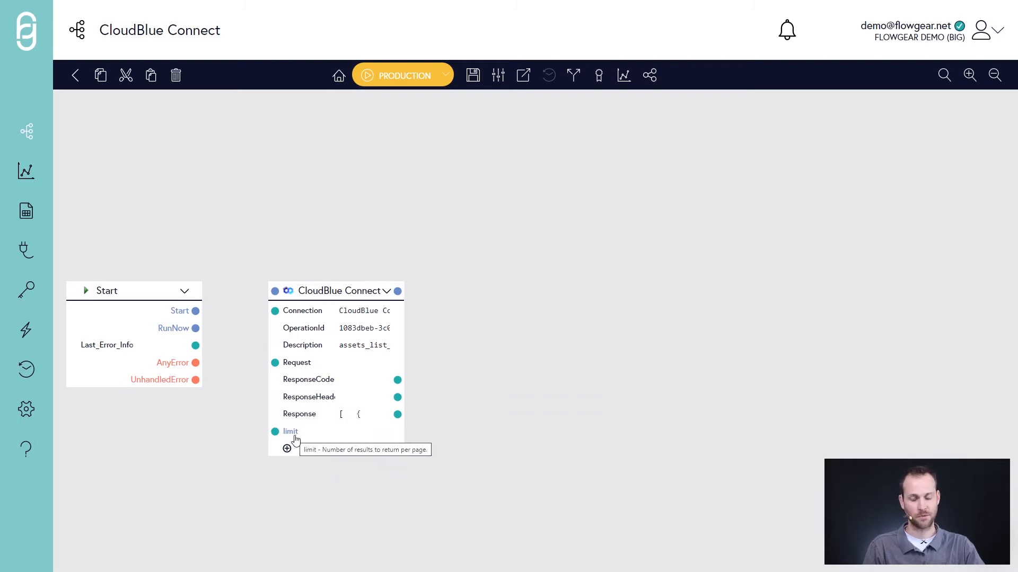
left_click(352, 432)
type("10")
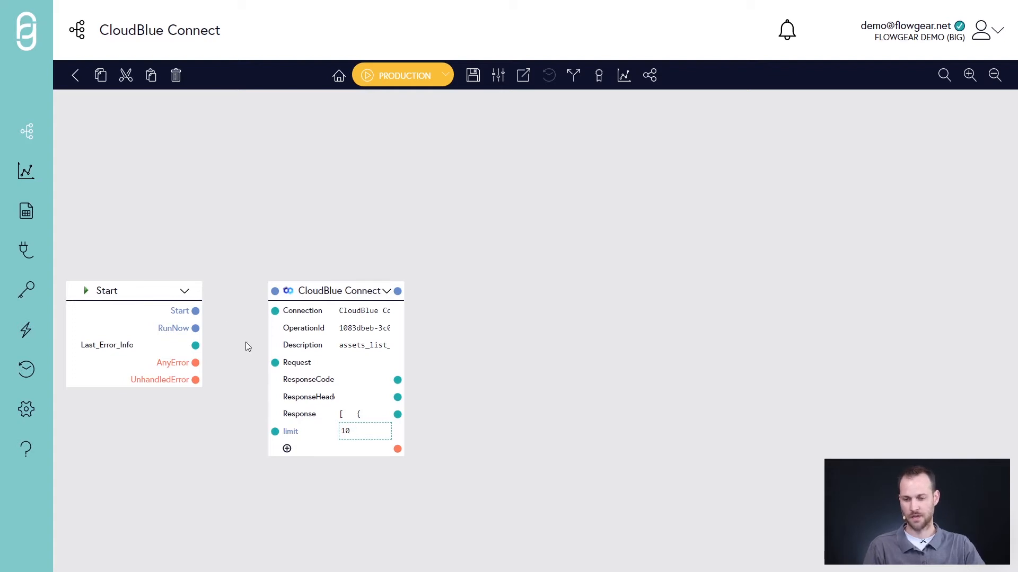
left_click_drag(196, 311, 275, 291)
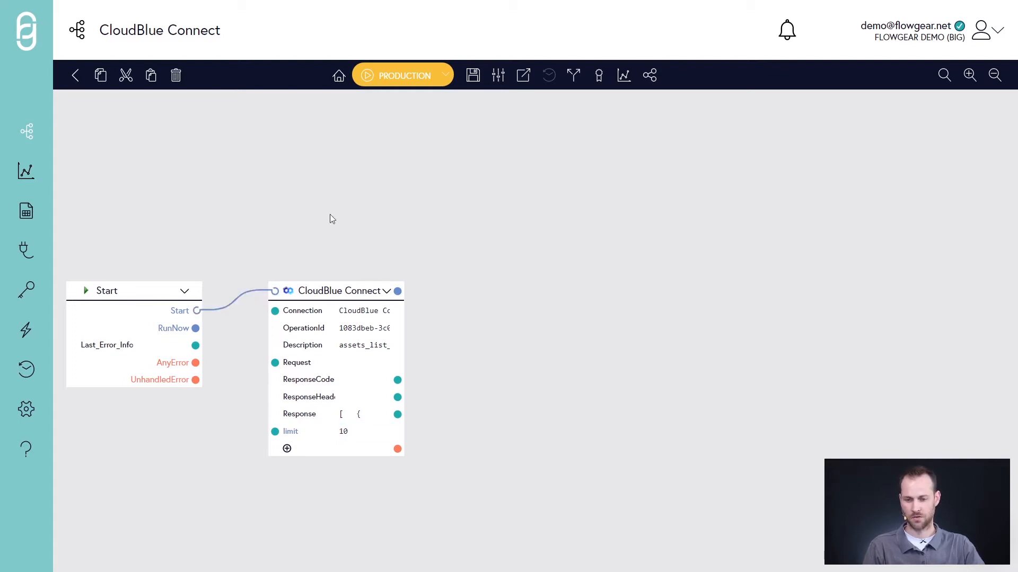
Step: Run the workflow and examine the CloudBlue Connect node's logged Response as indented JSON
left_click(395, 82)
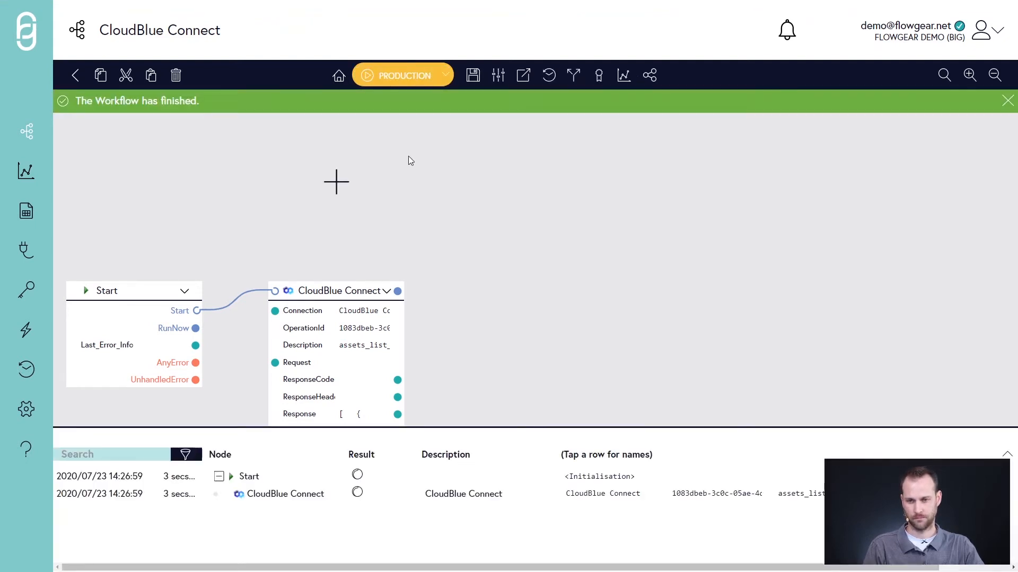
left_click(387, 493)
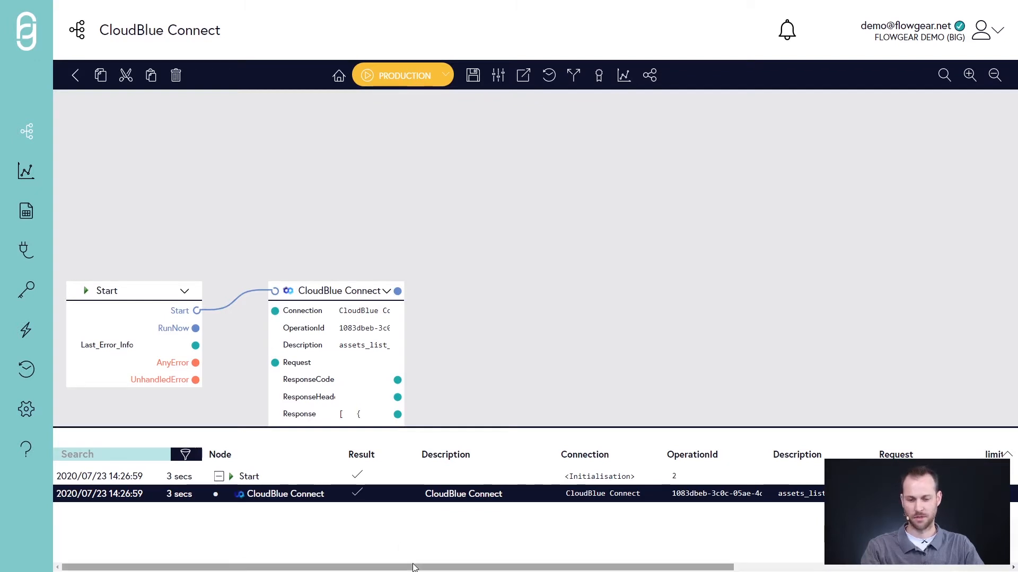
left_click_drag(408, 570, 683, 569)
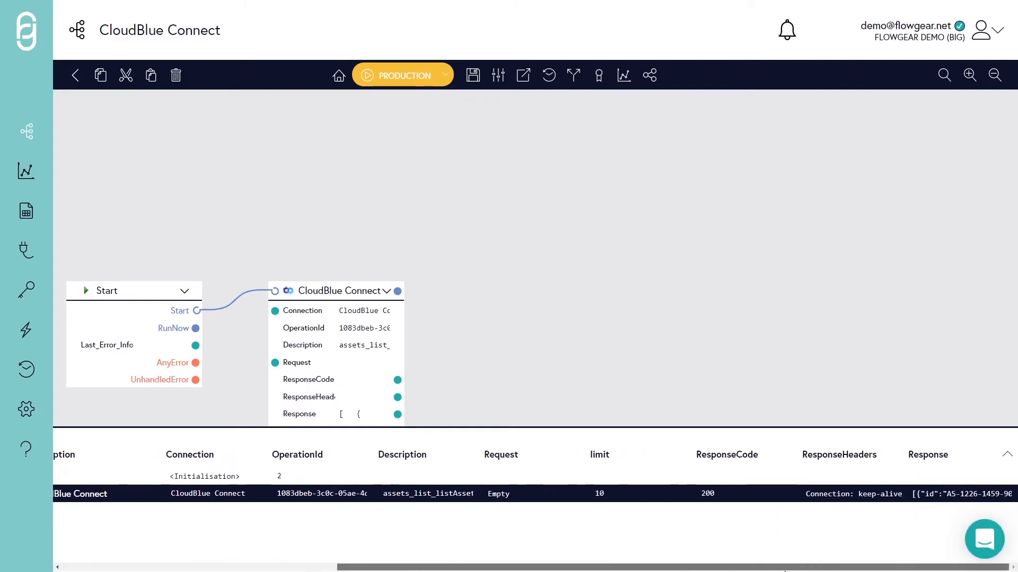
left_click(925, 494)
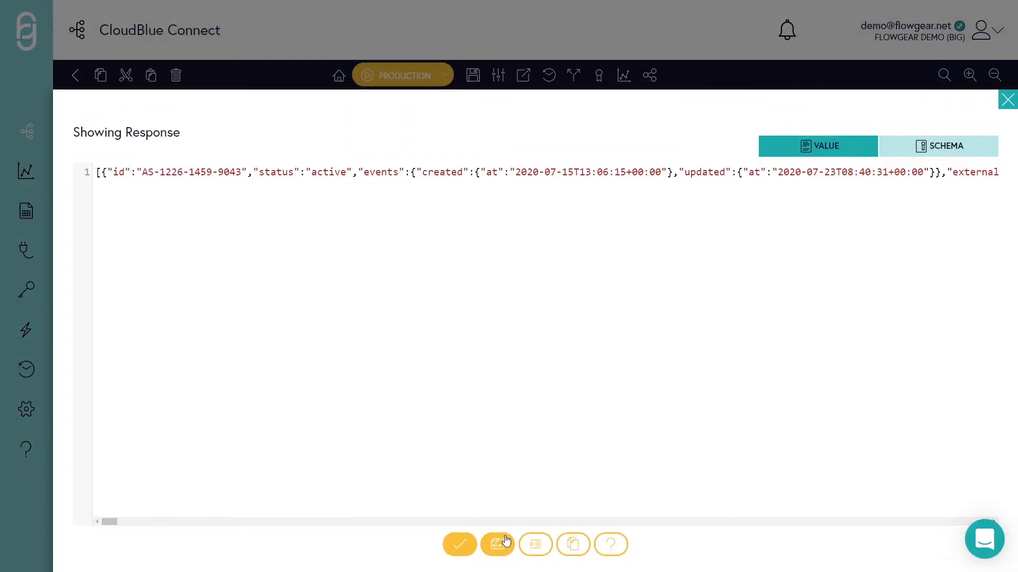
left_click(533, 545)
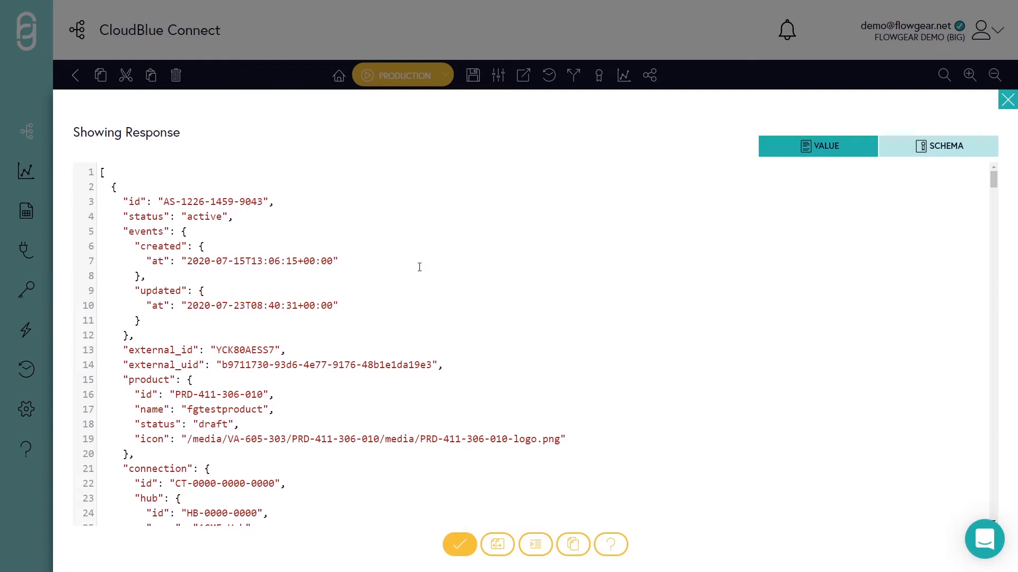
scroll(421, 266, "down", 5)
scroll(421, 267, "up", 5)
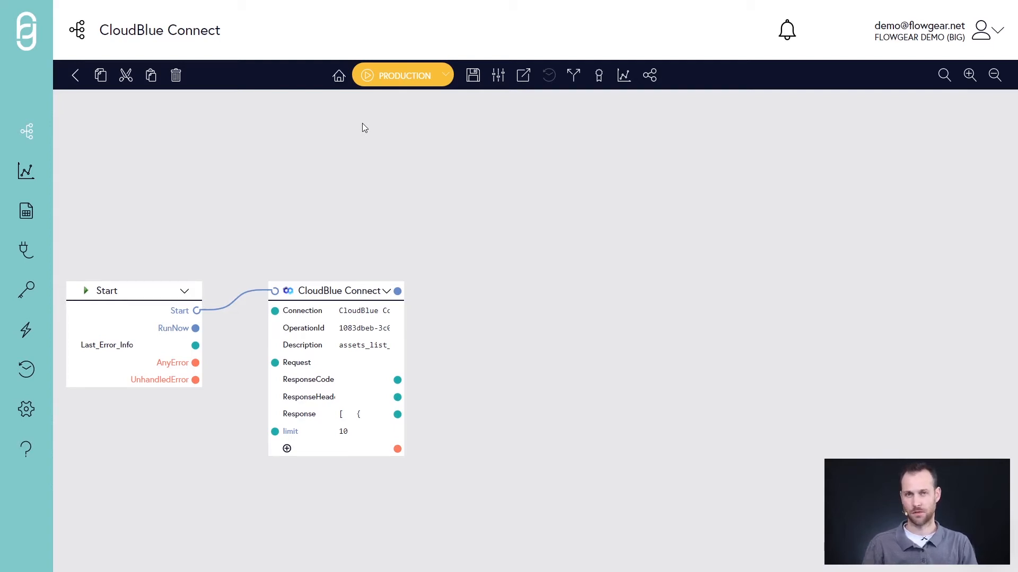
Step: Search the CloudBlue Connect node's samples for "price" and apply the lists_list_createPriceList sample
left_click(386, 291)
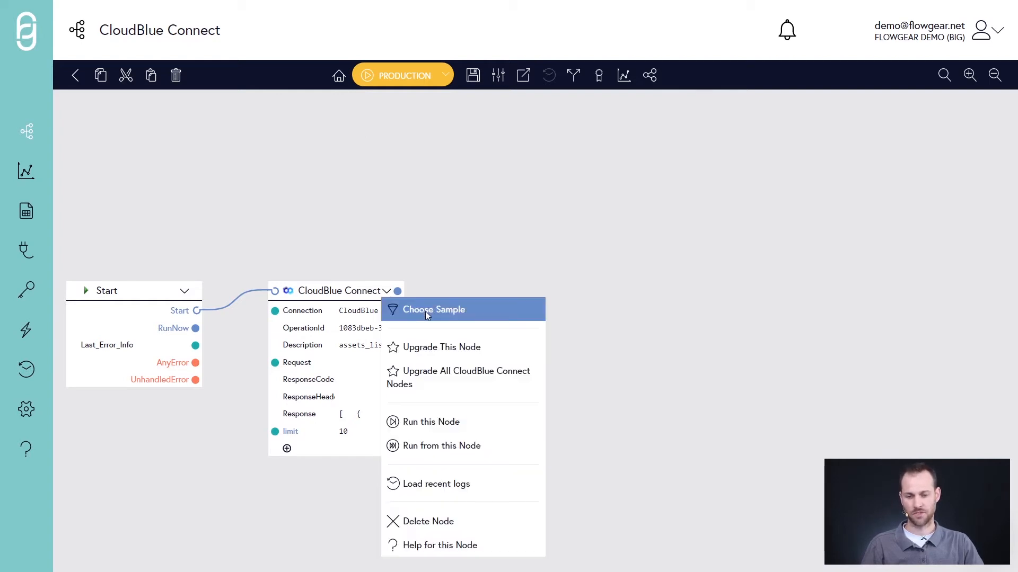
left_click(444, 309)
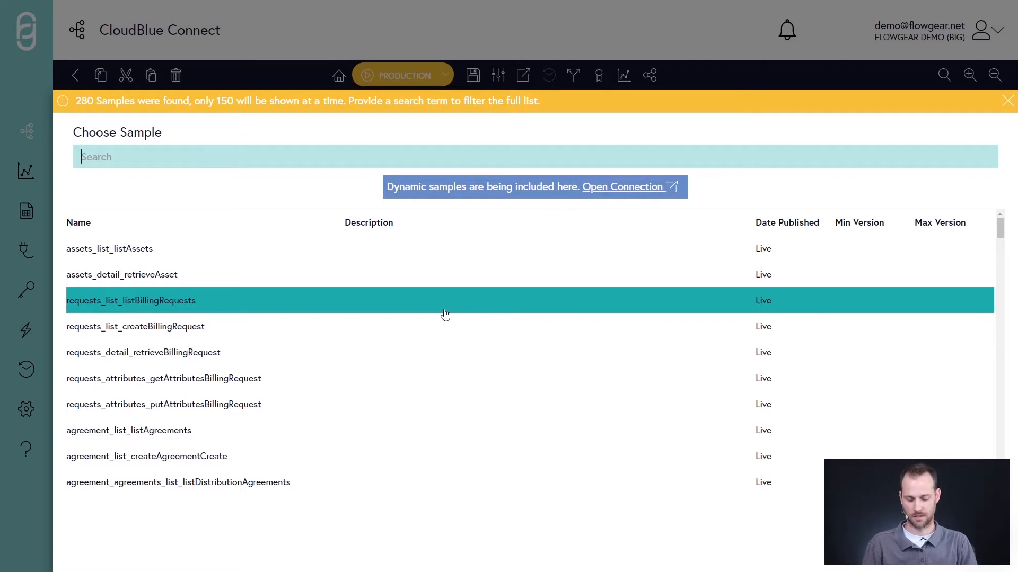
type("price")
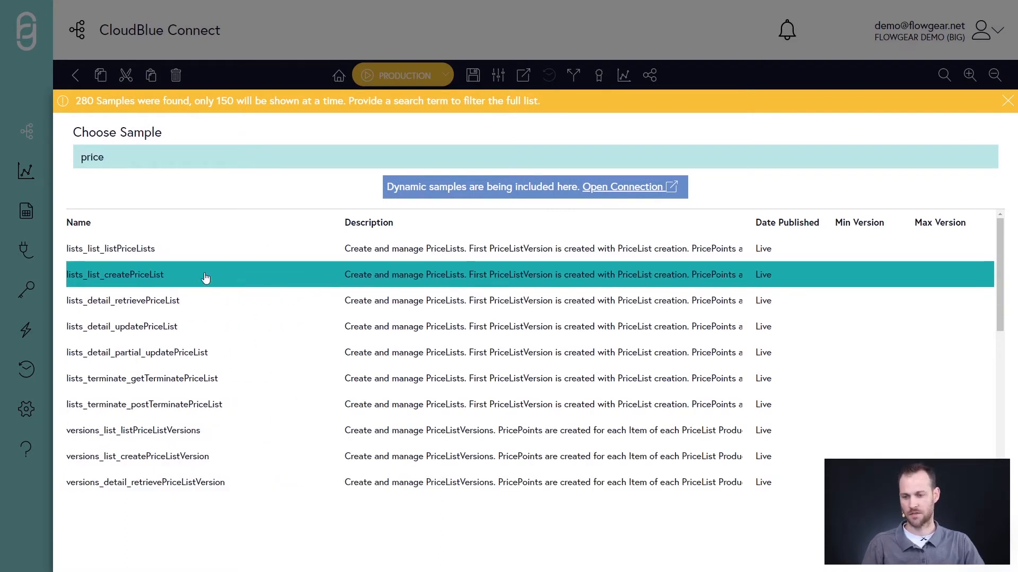
left_click(205, 280)
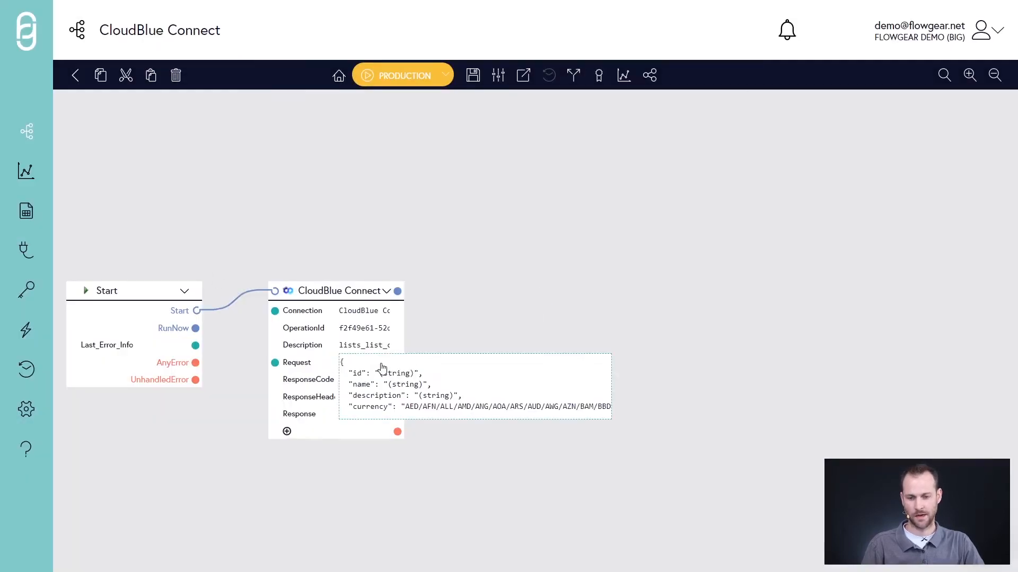
Step: Copy the entire JSON template from the CloudBlue Connect node's Request property
left_click(381, 367)
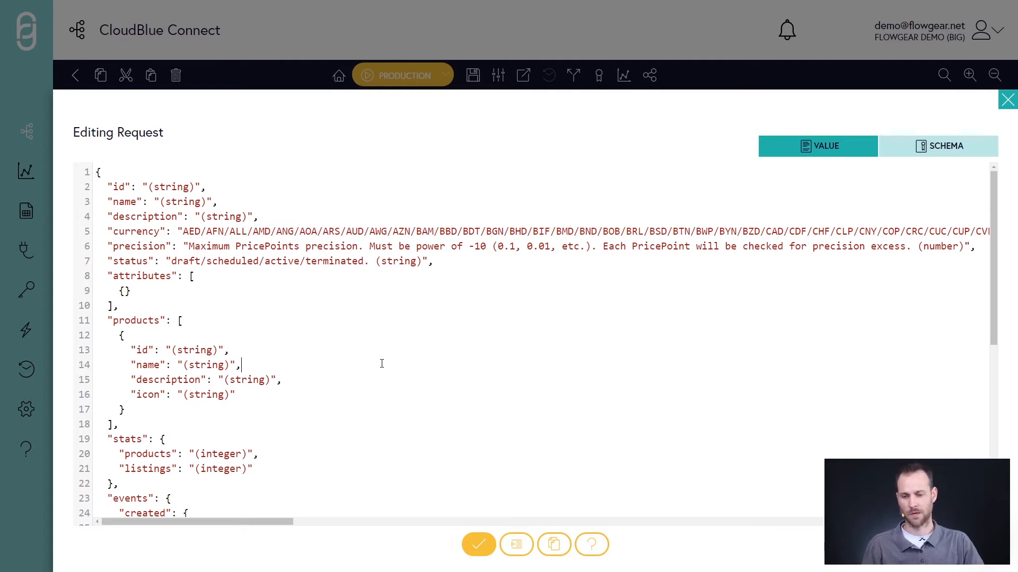
key("ctrl+a")
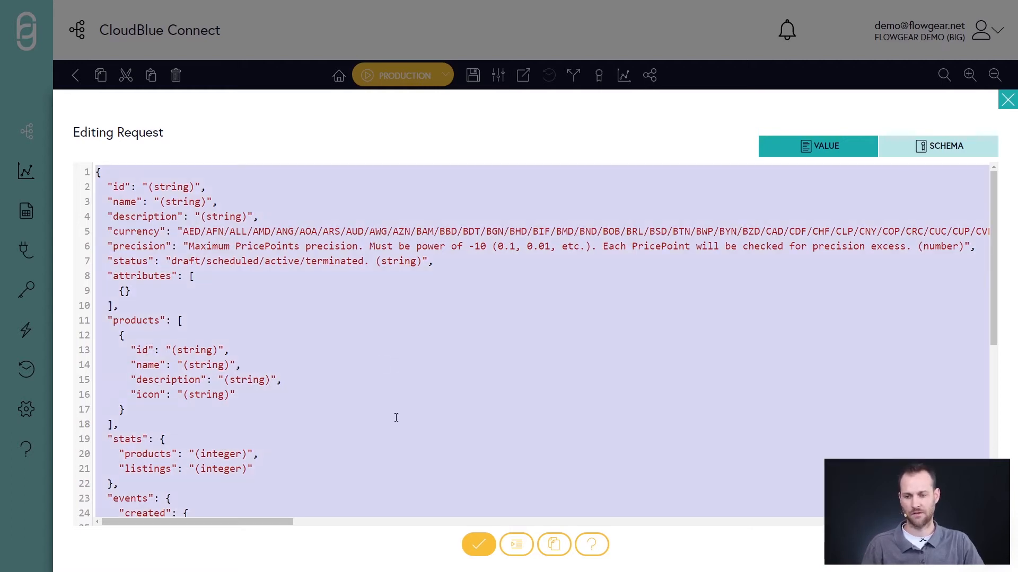
left_click(479, 544)
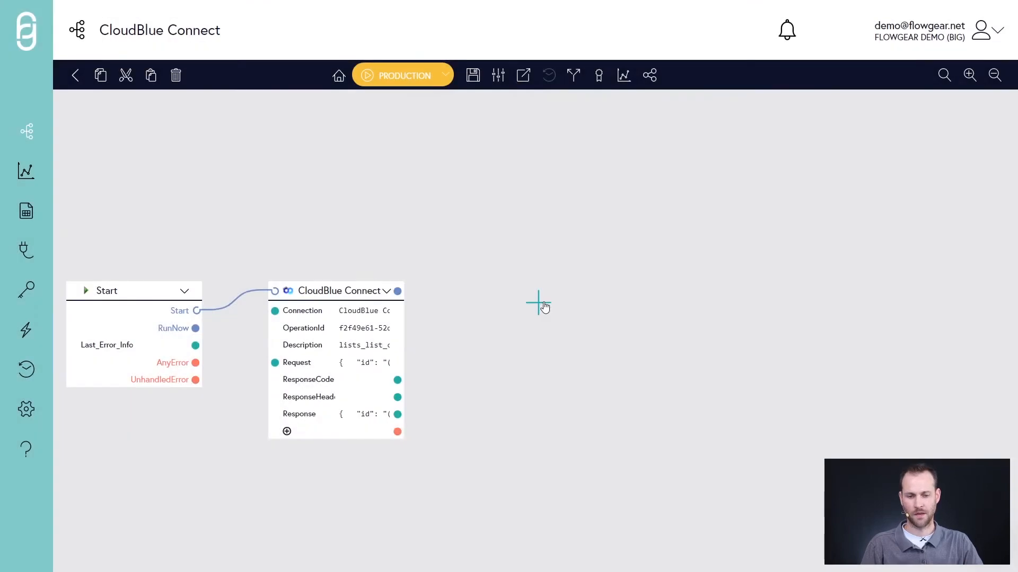
Step: Add a QuickMap node and place it between the Start and CloudBlue Connect nodes
left_click(544, 307)
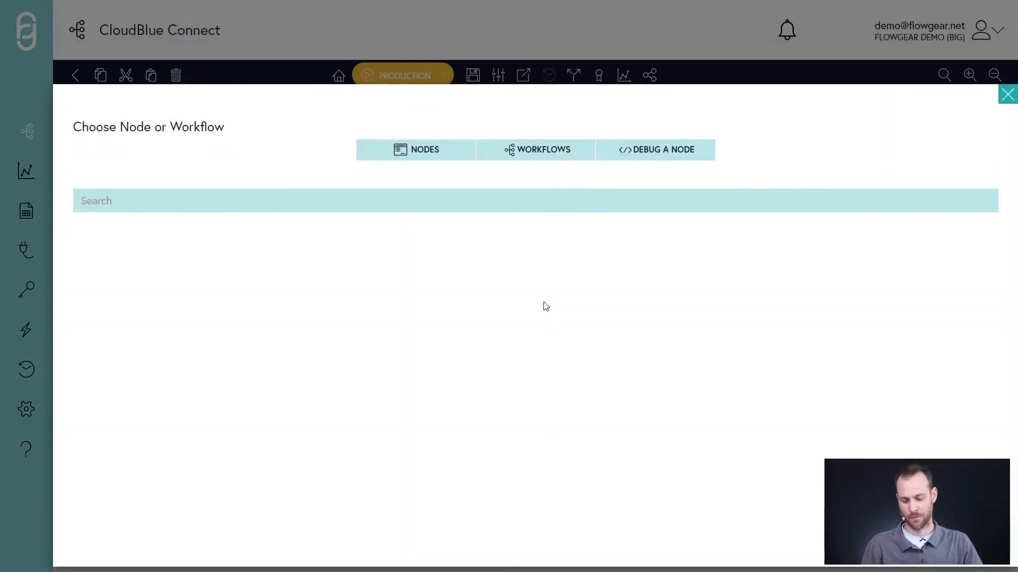
type("qui")
left_click(402, 310)
left_click_drag(547, 295, 297, 293)
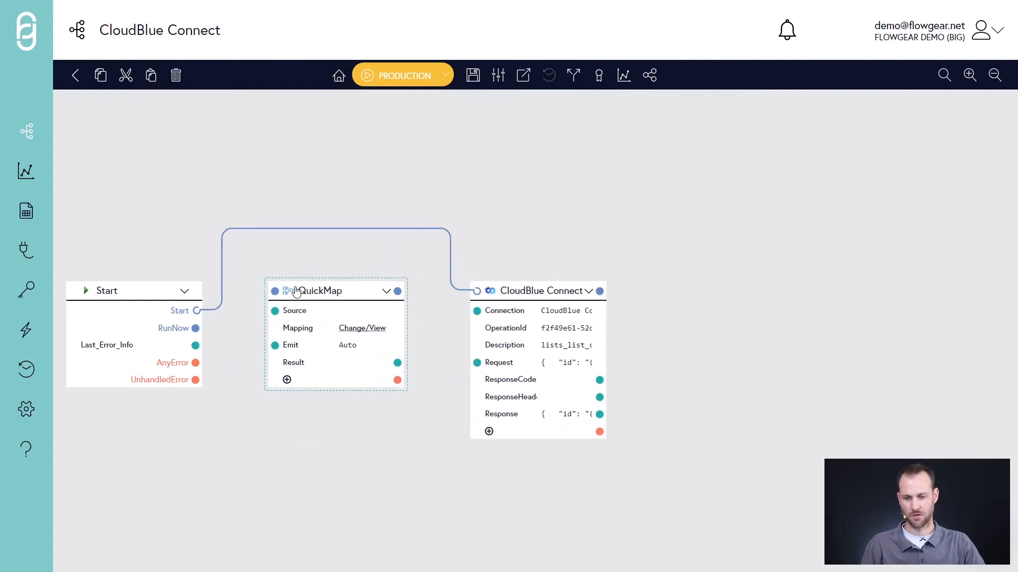
Step: Paste the copied request JSON into the QuickMap node's Source property and save it
left_click(358, 313)
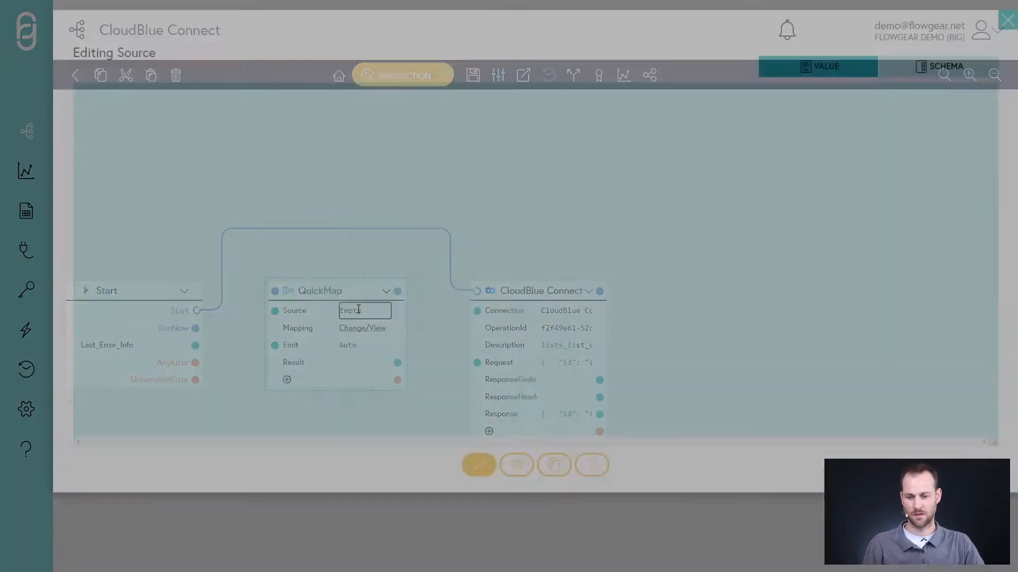
key("ctrl+v")
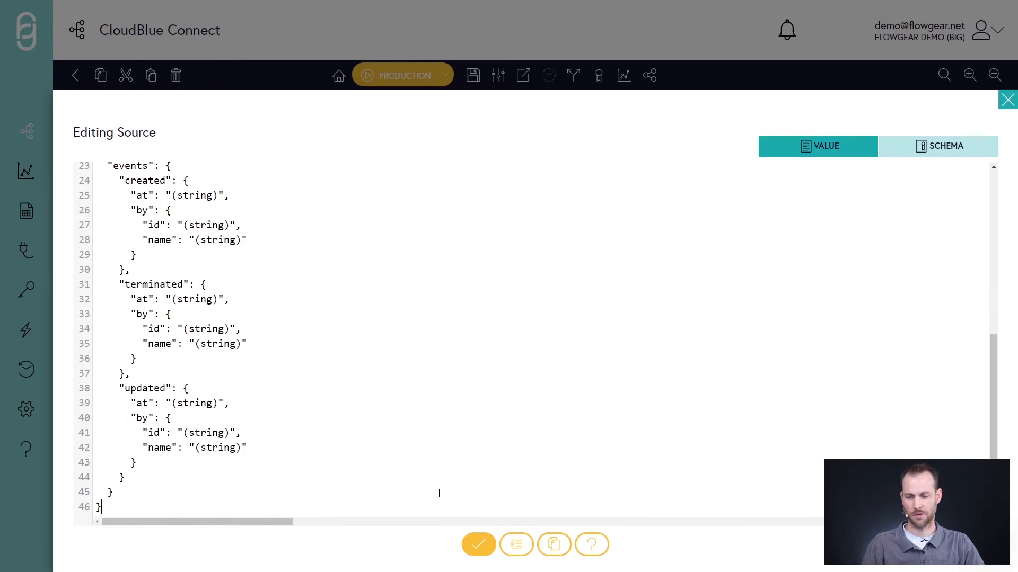
left_click(479, 544)
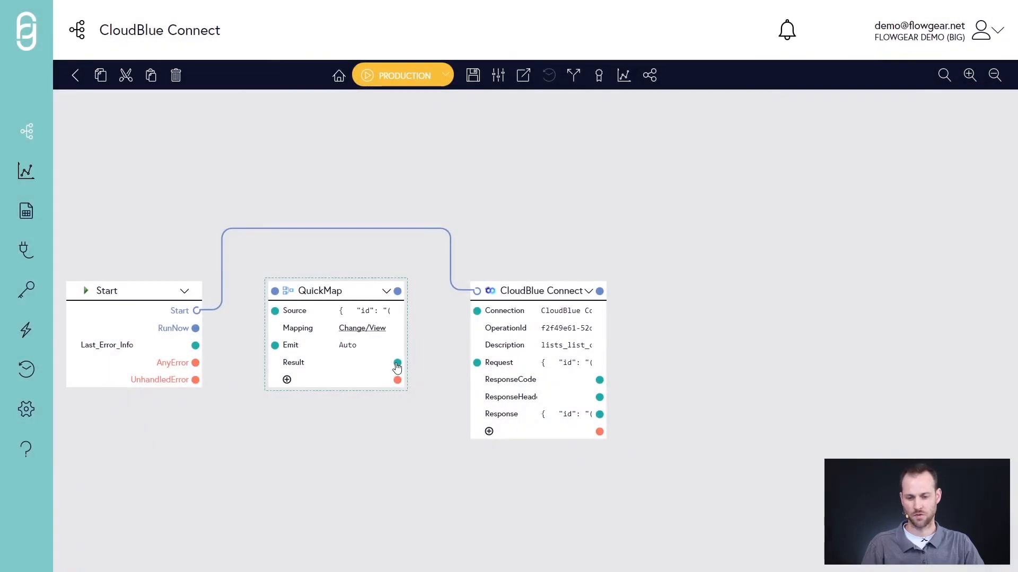
Step: Link QuickMap's Result to the CloudBlue Connect Request, and route execution from Start through QuickMap to CloudBlue Connect
left_click_drag(399, 367, 469, 365)
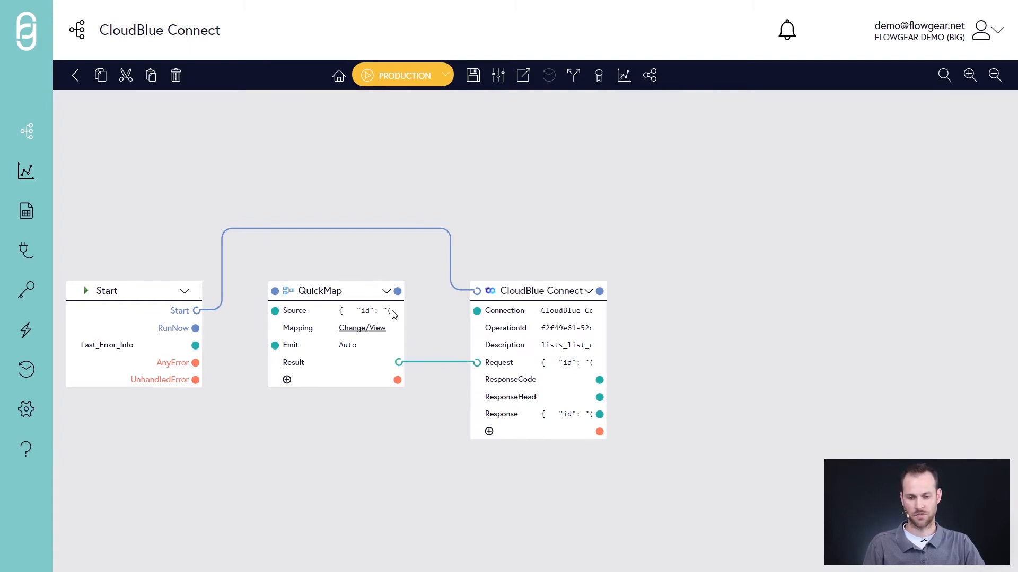
mouse_move(386, 310)
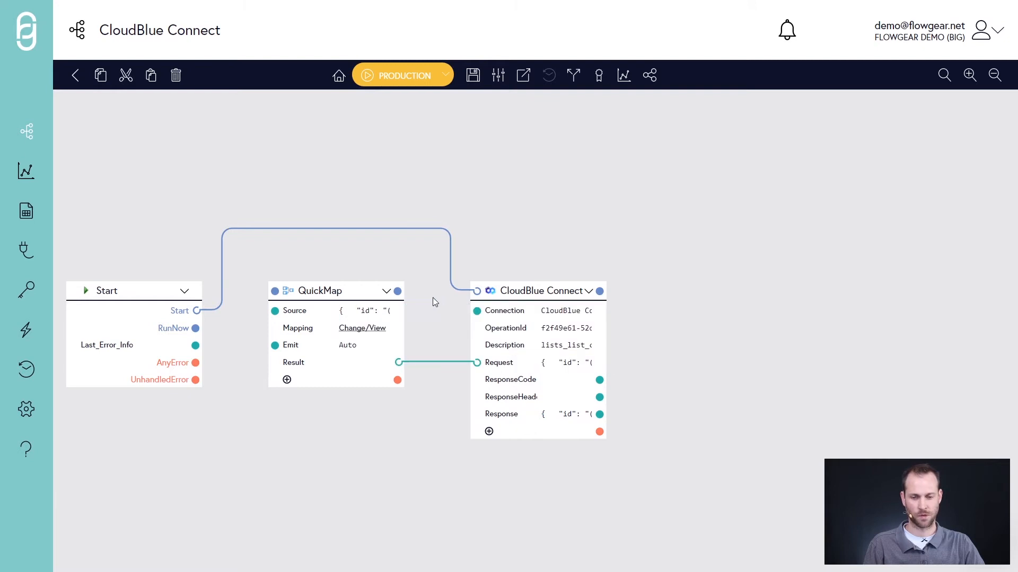
left_click(427, 366)
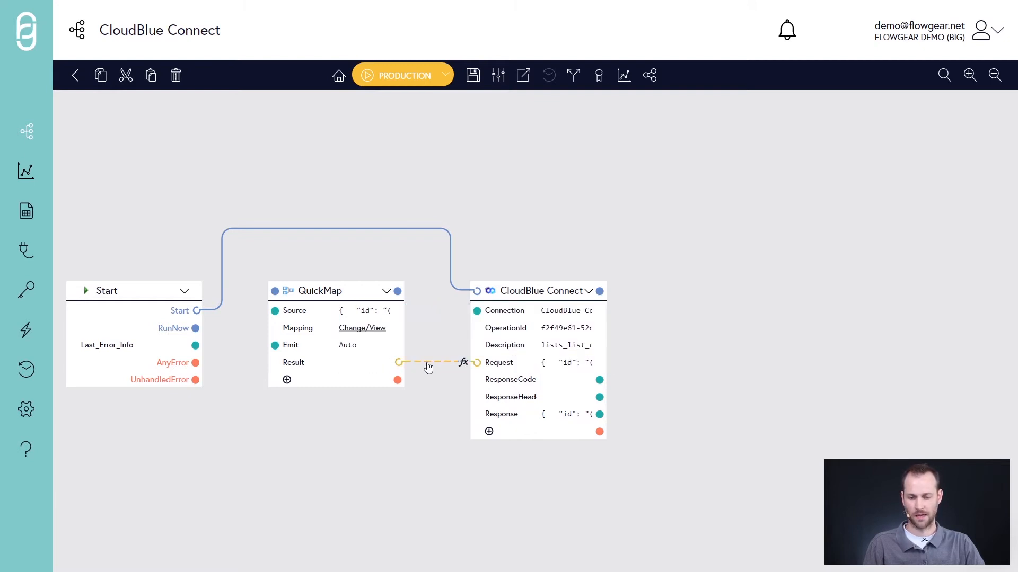
mouse_move(568, 369)
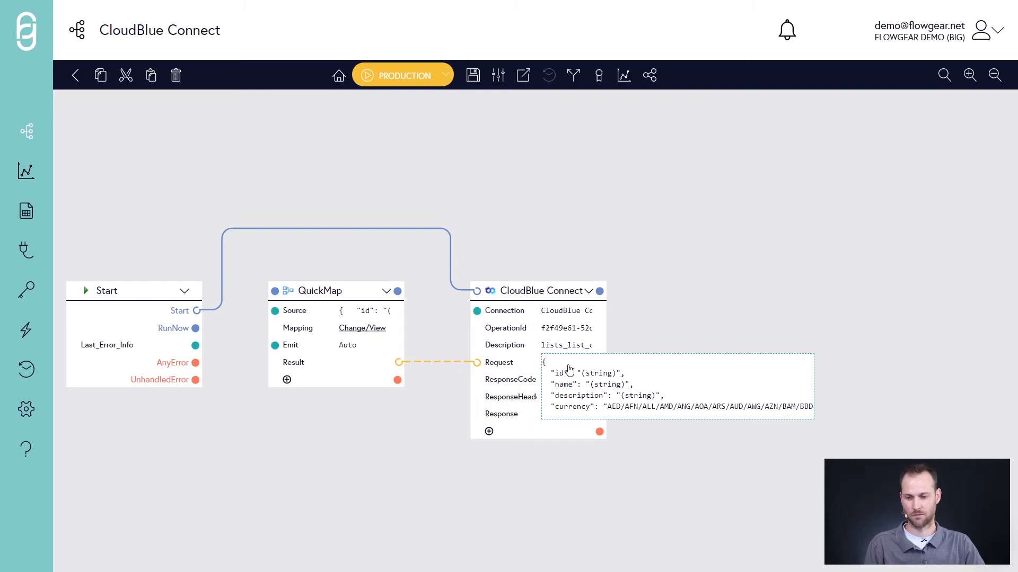
left_click_drag(265, 234, 274, 291)
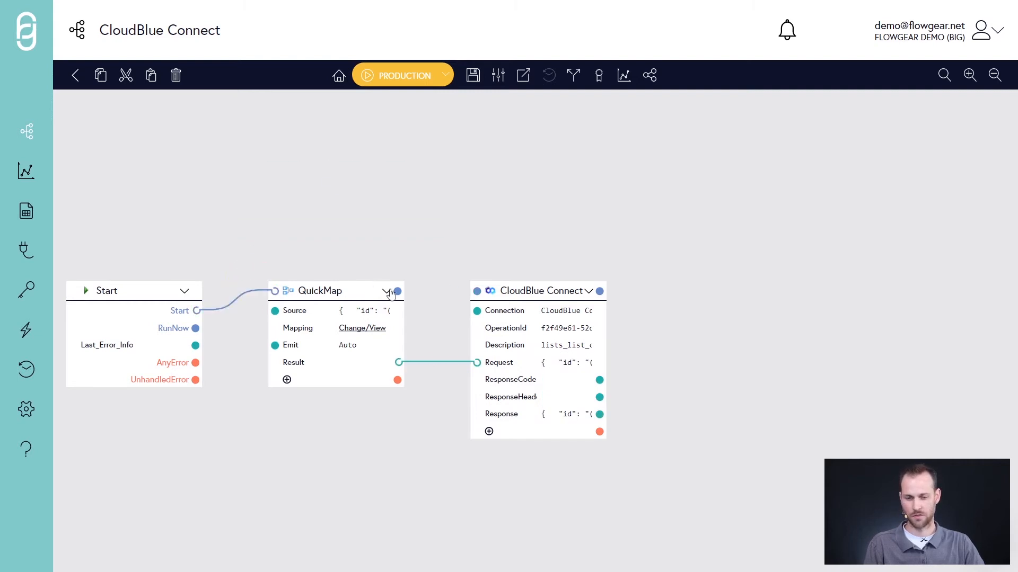
left_click_drag(399, 295, 477, 291)
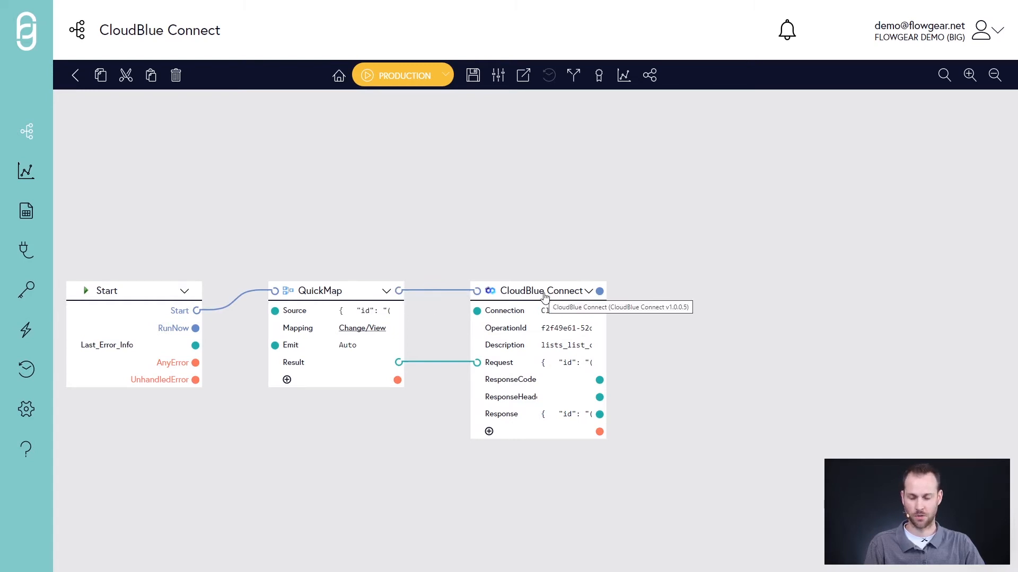
Step: In the QuickMap mapping, set the target name expression to "test-list" and the description expression to "description"
left_click(377, 329)
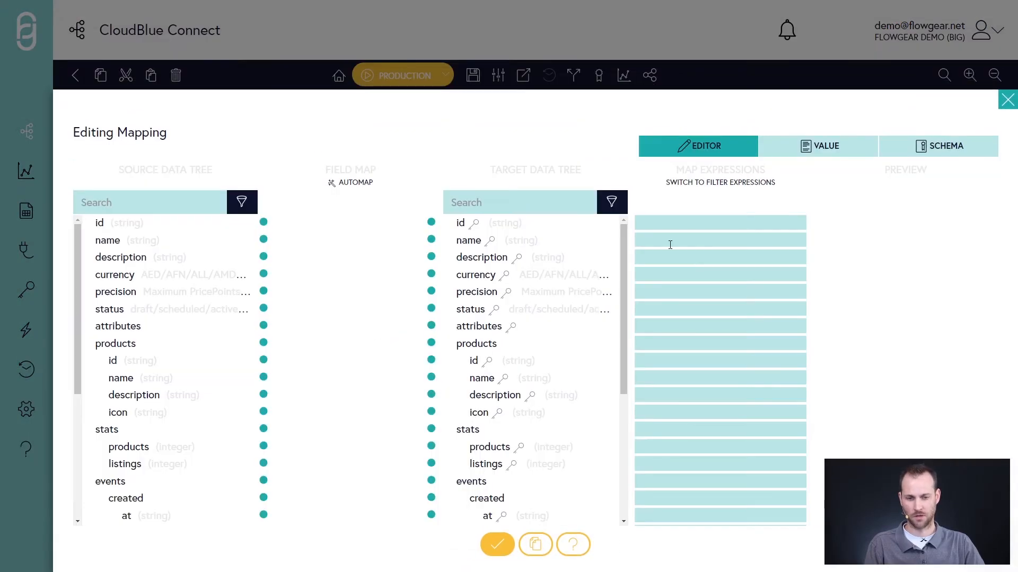
left_click(670, 244)
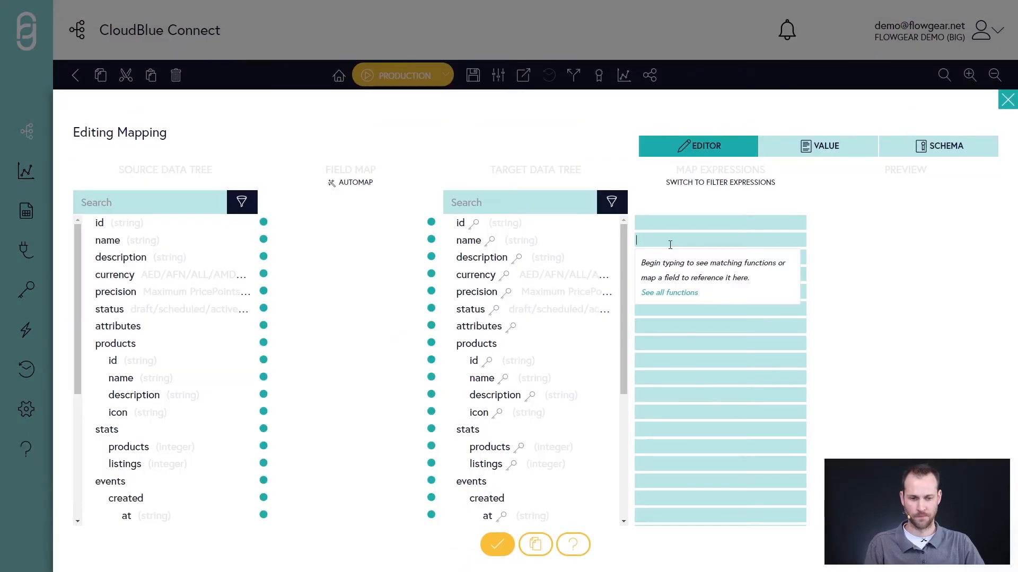
type("\"test-list\"")
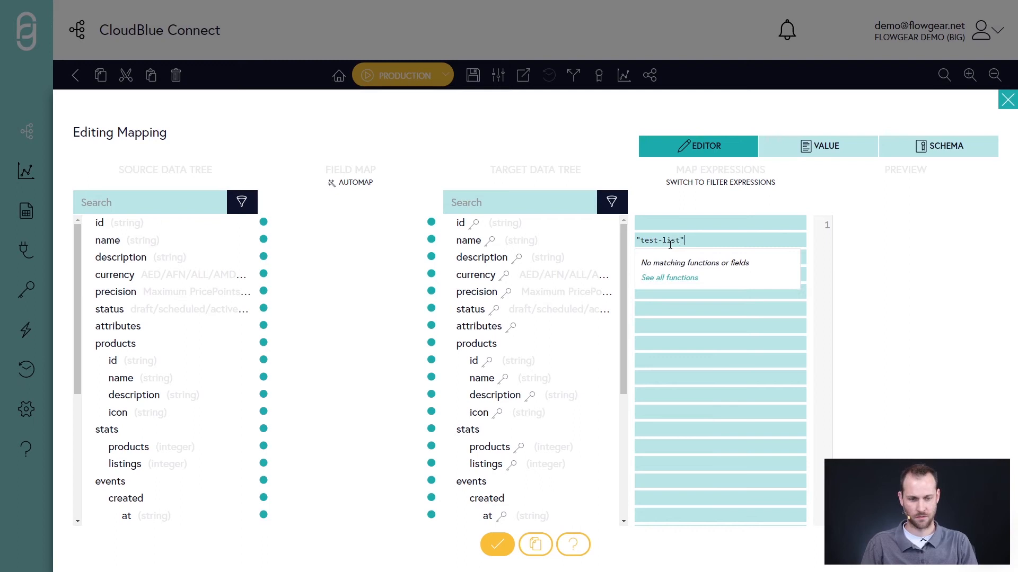
key("Return")
type("\"description")
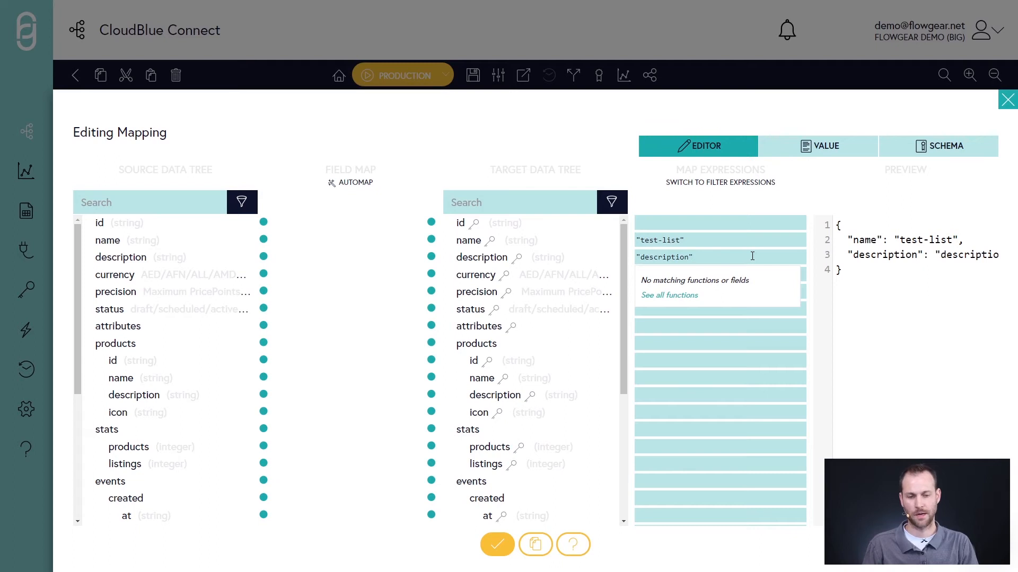
key("Tab")
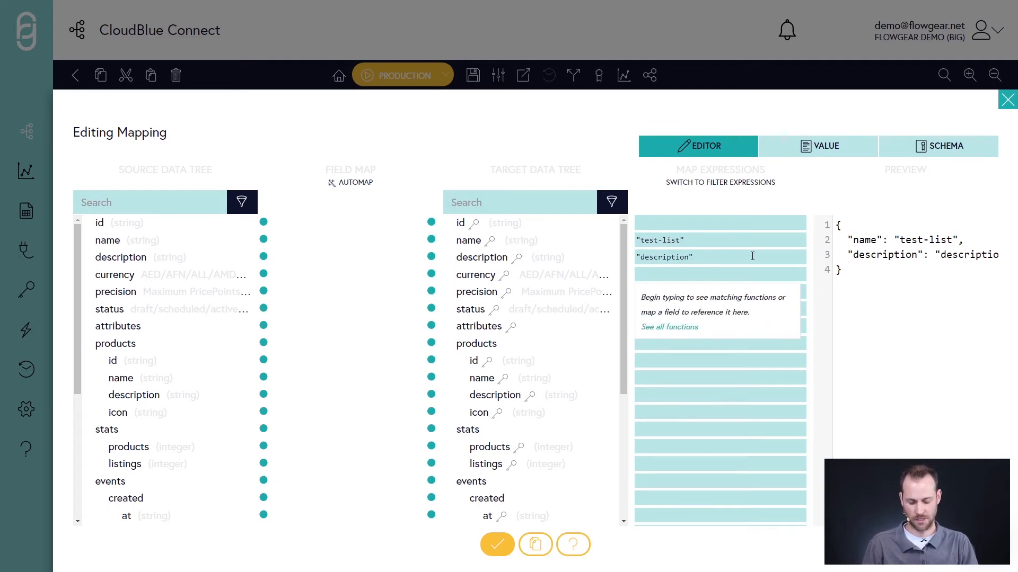
Step: Set the target map expressions for currency to "USD", precision to 0.1 and status to "draft"
type("\"USD")
key("Tab")
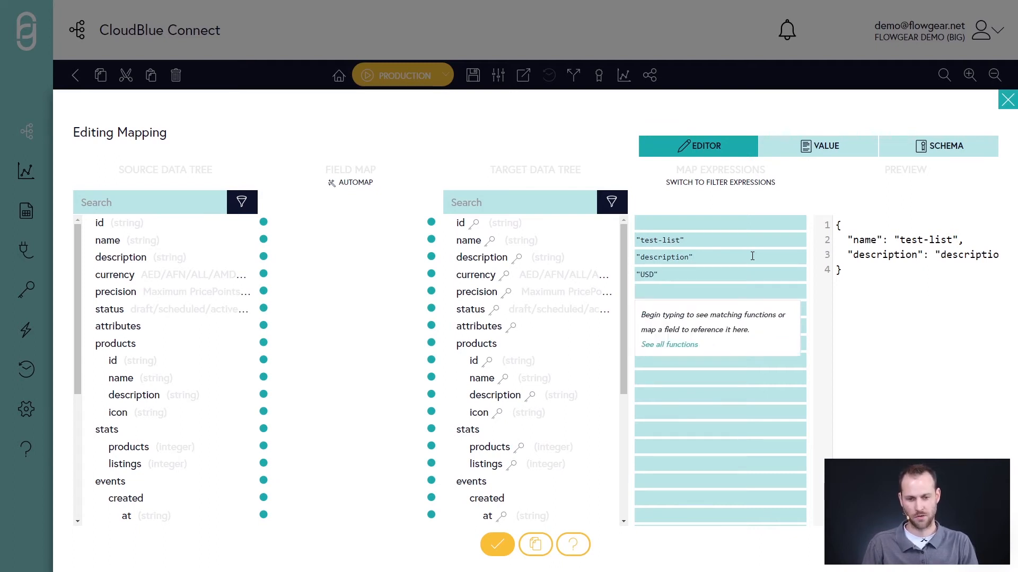
type("0.1")
key("Tab")
type("`")
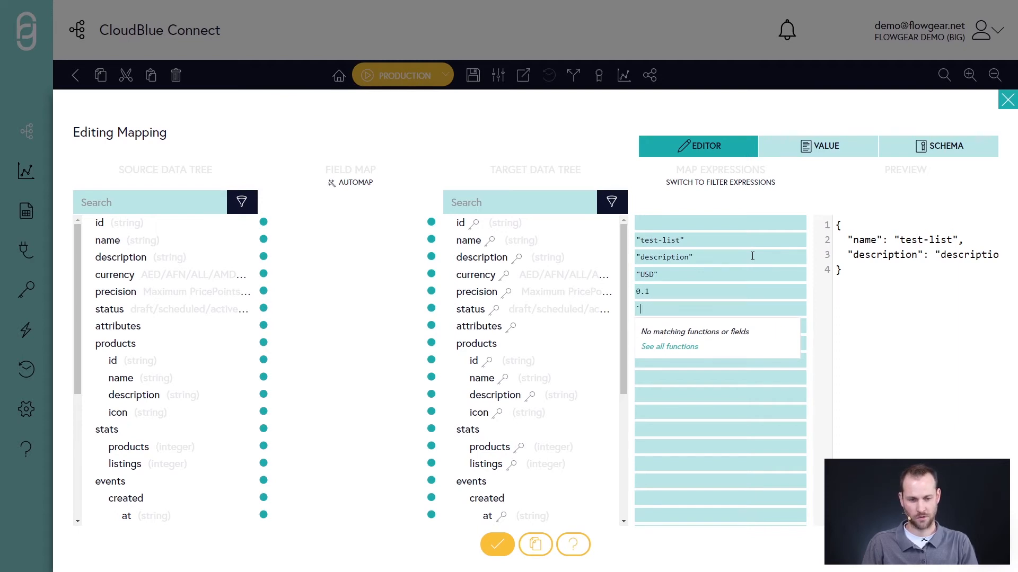
type("draft\"")
key("Tab")
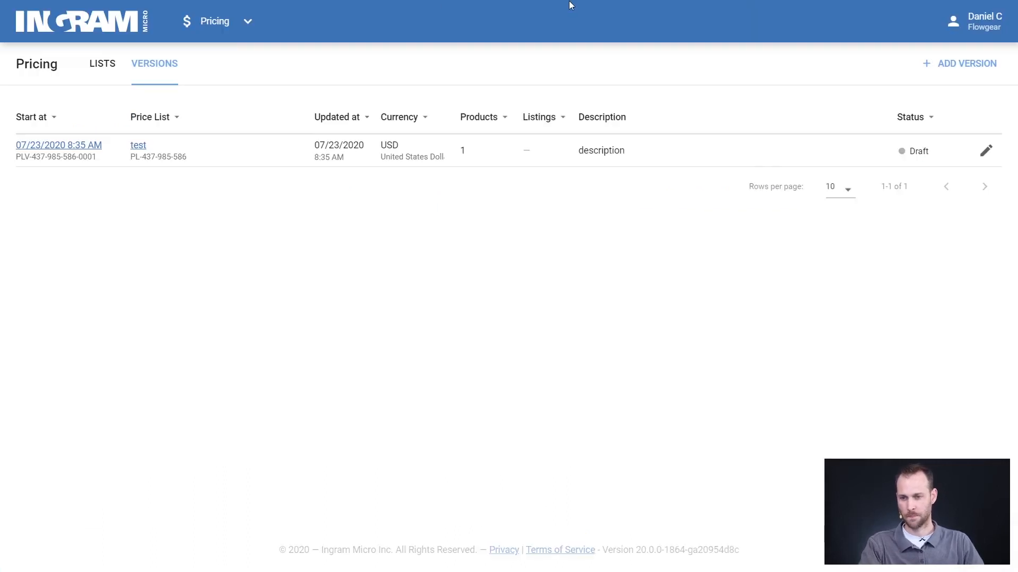
Step: In the Ingram Micro portal's Products list, copy the product ID of TestProduct01 and return to the Flowgear mapping
left_click(195, 22)
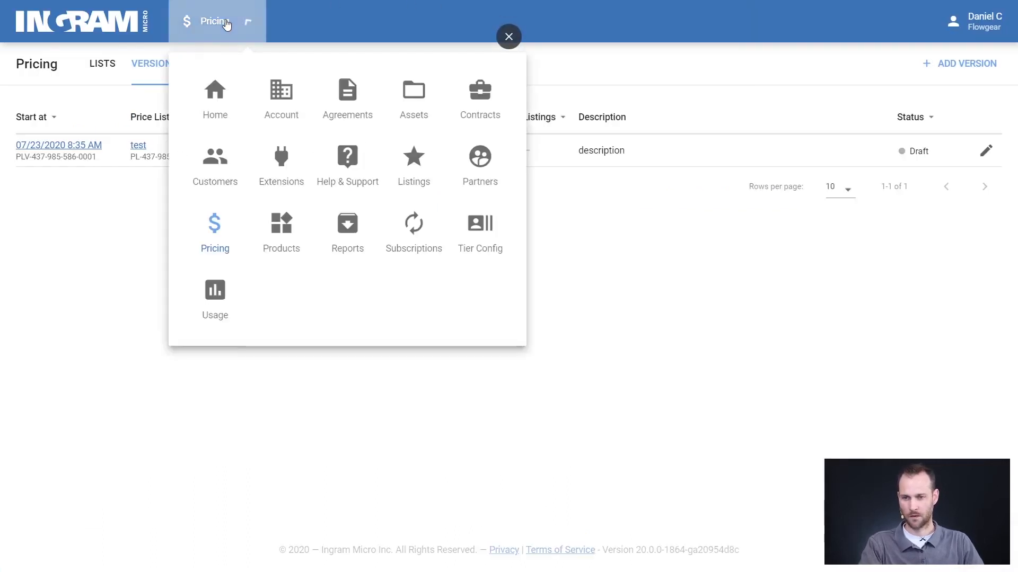
left_click(295, 237)
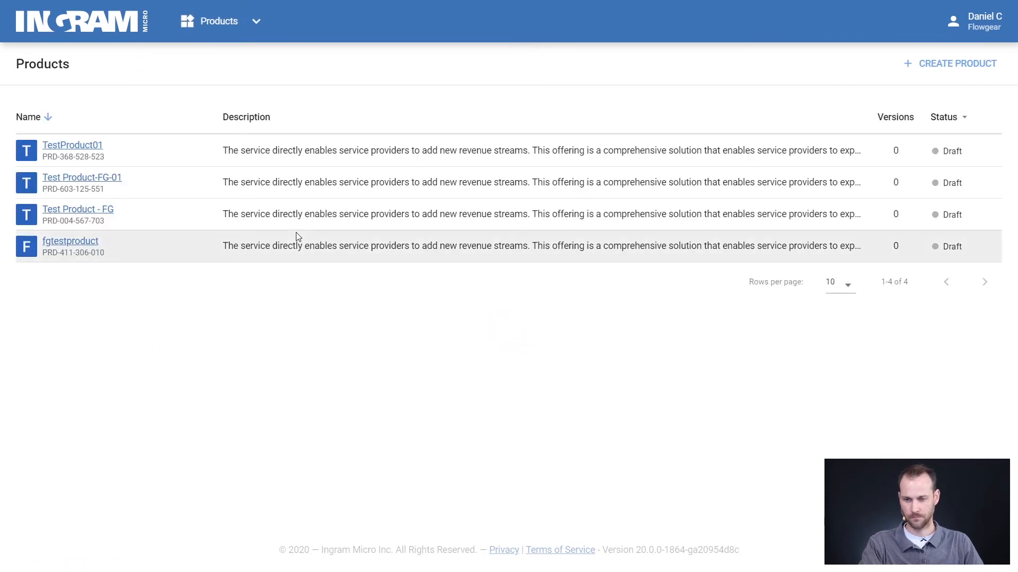
double_click(93, 158)
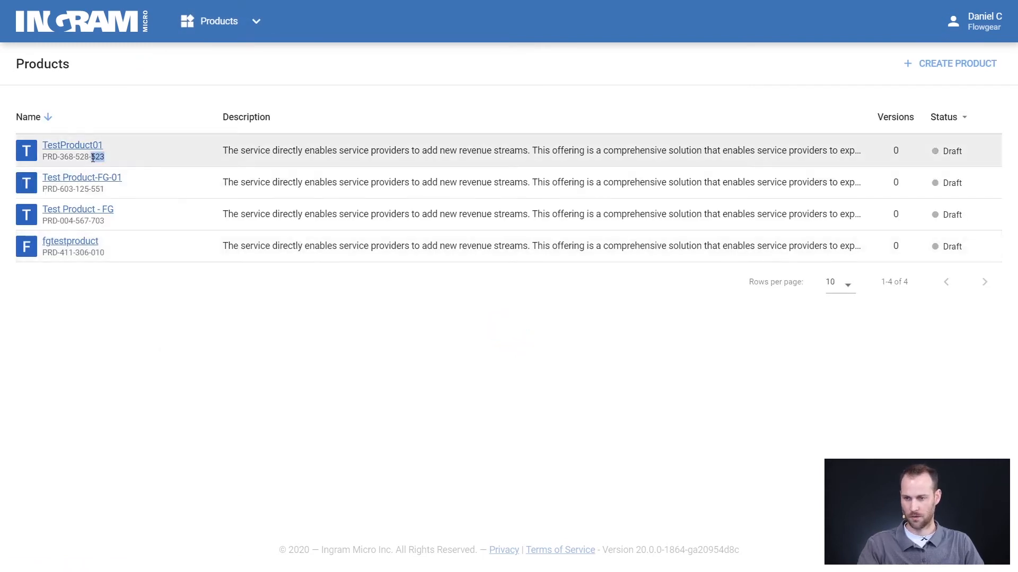
left_click(92, 158)
key("ctrl+c")
key("alt+Tab")
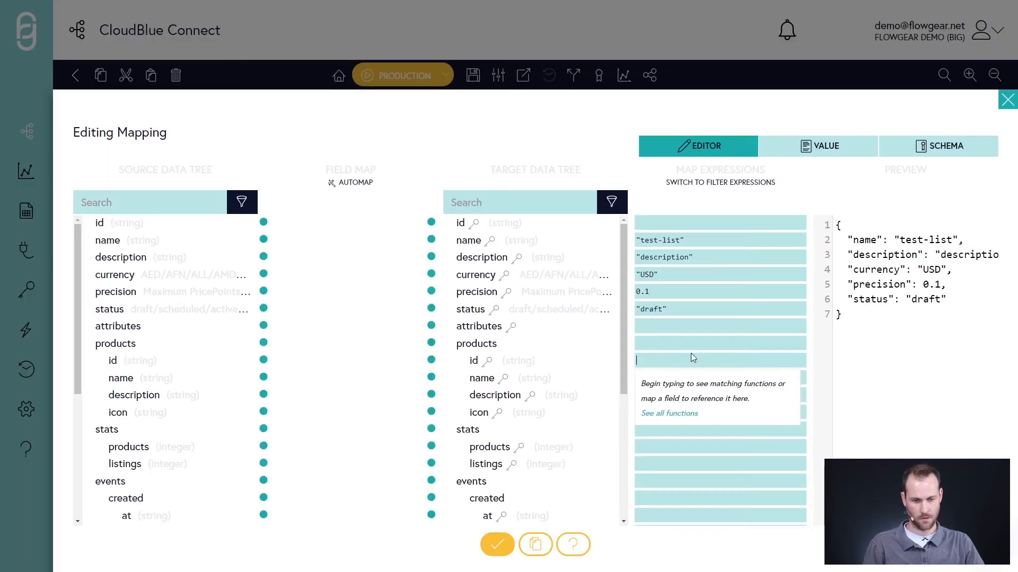
Step: Under products, map id to the copied product ID in quotes, name to "example product" and description to "example description", and save the mapping
type("\"")
key("ctrl+v")
type("\"")
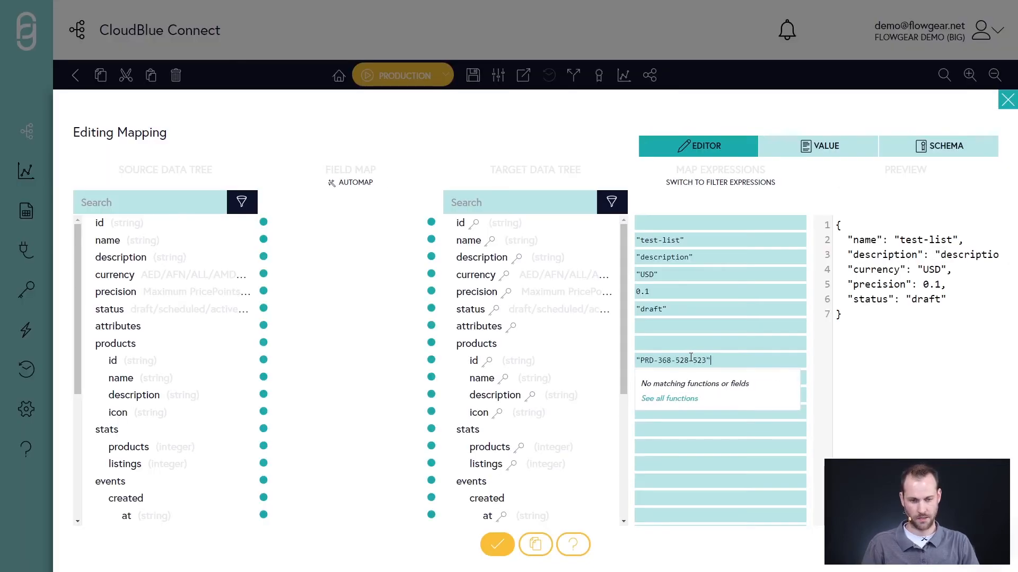
key("Tab")
type("\"example")
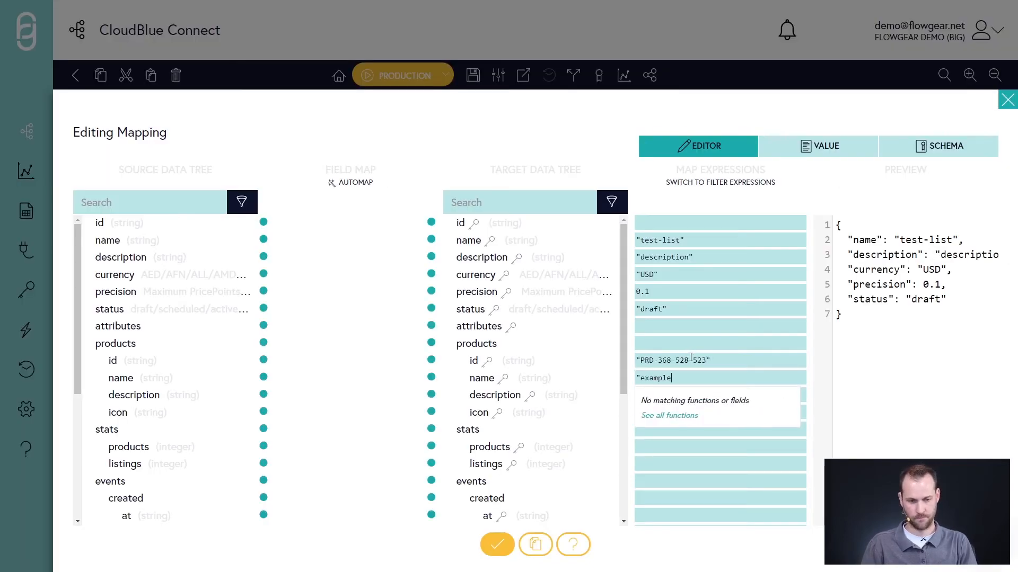
type(" product\"")
key("Tab")
type("\"e")
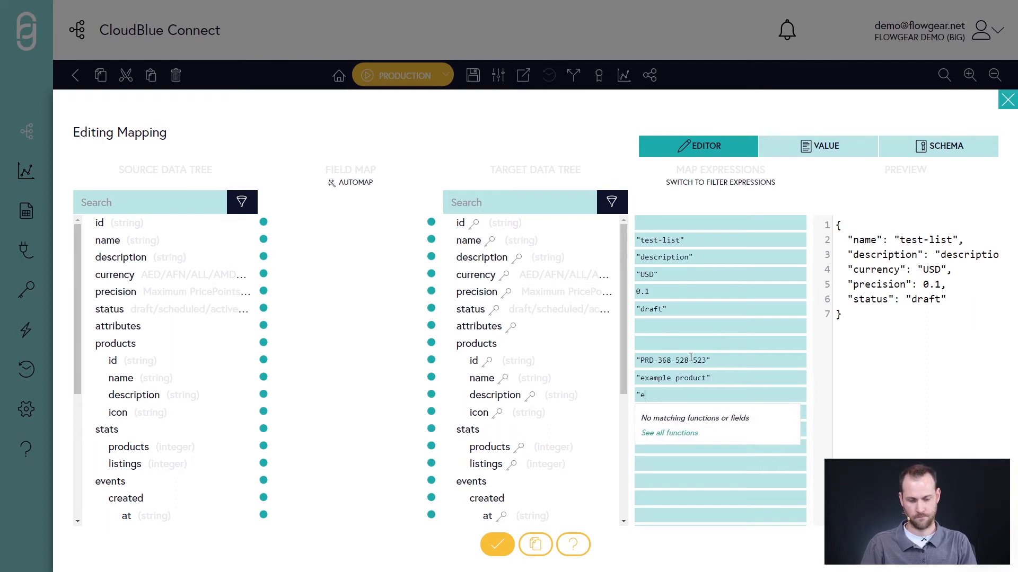
type("xample description\"")
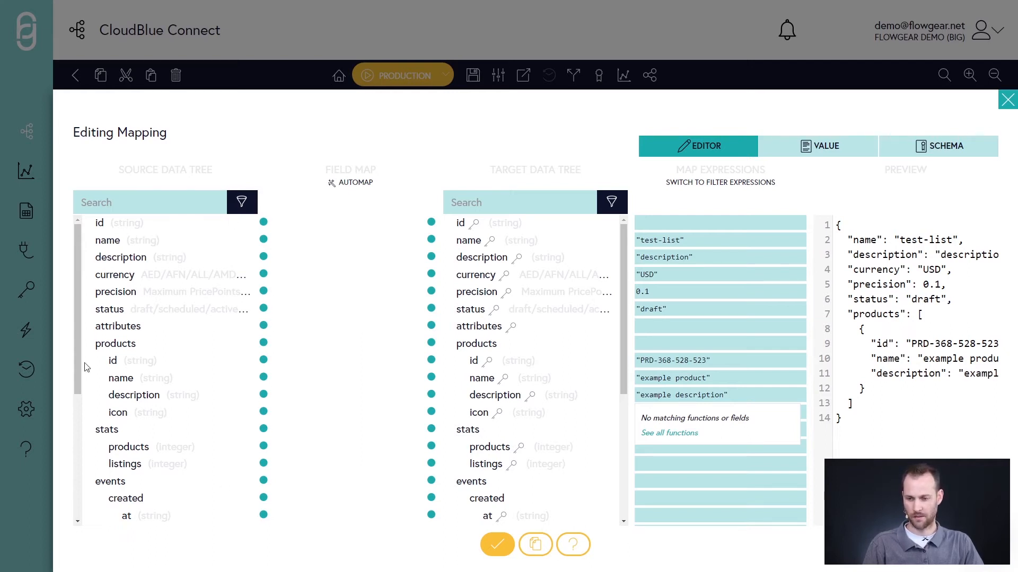
left_click(496, 553)
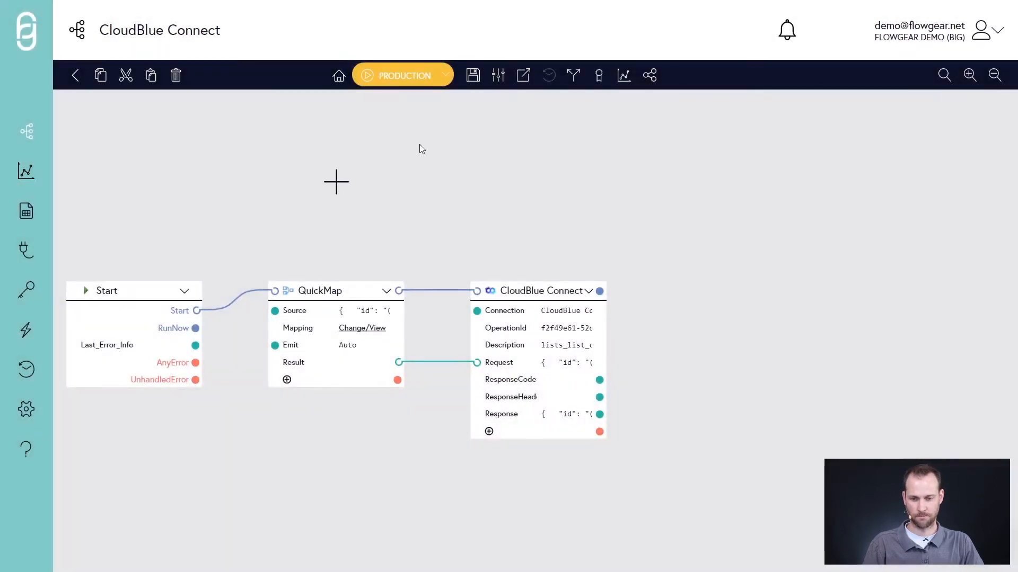
Step: Run the workflow and inspect the CloudBlue Connect node's response for the created price list's id and name
left_click(390, 80)
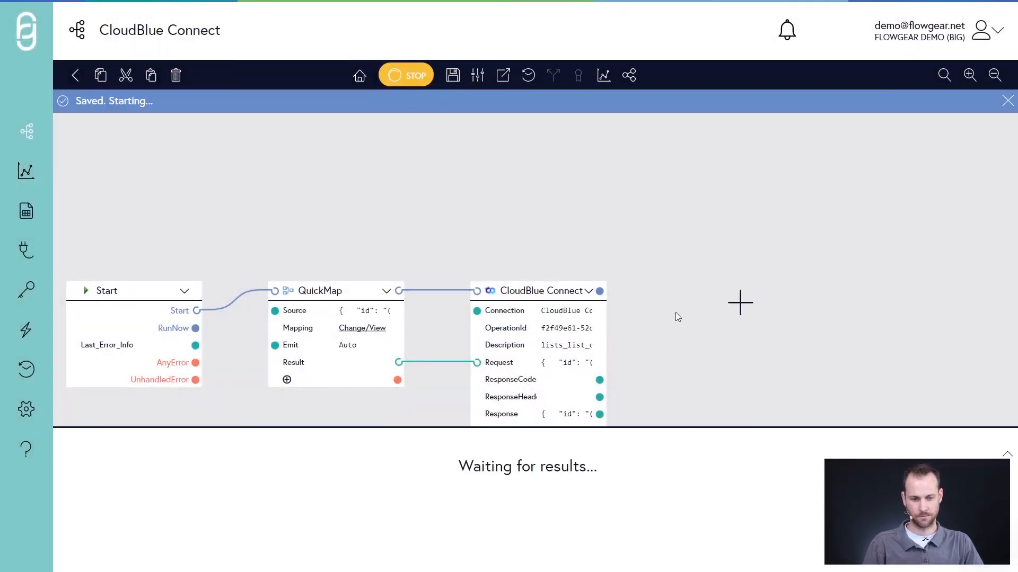
left_click(476, 513)
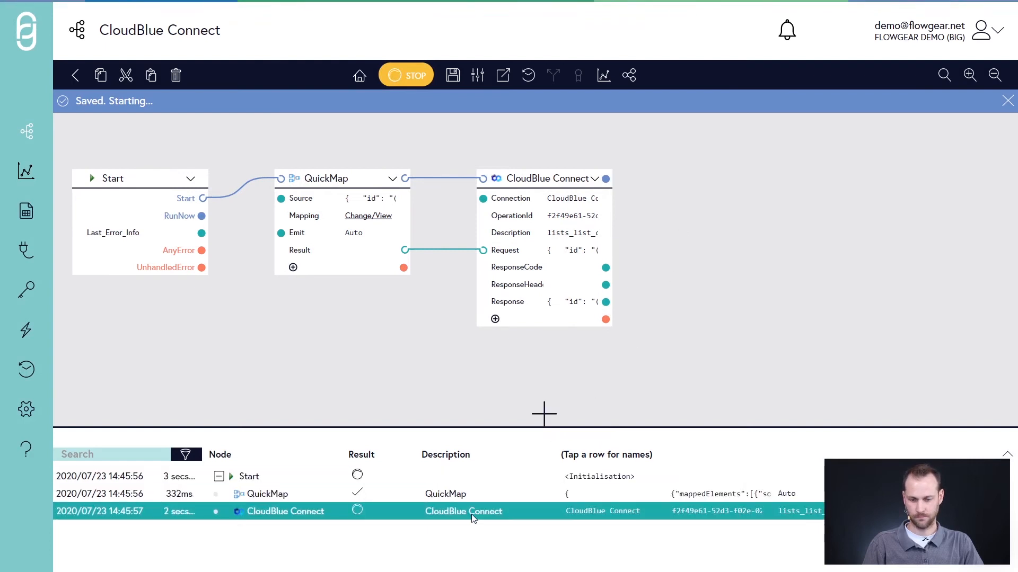
scroll(689, 515, "right", 5)
left_click(934, 516)
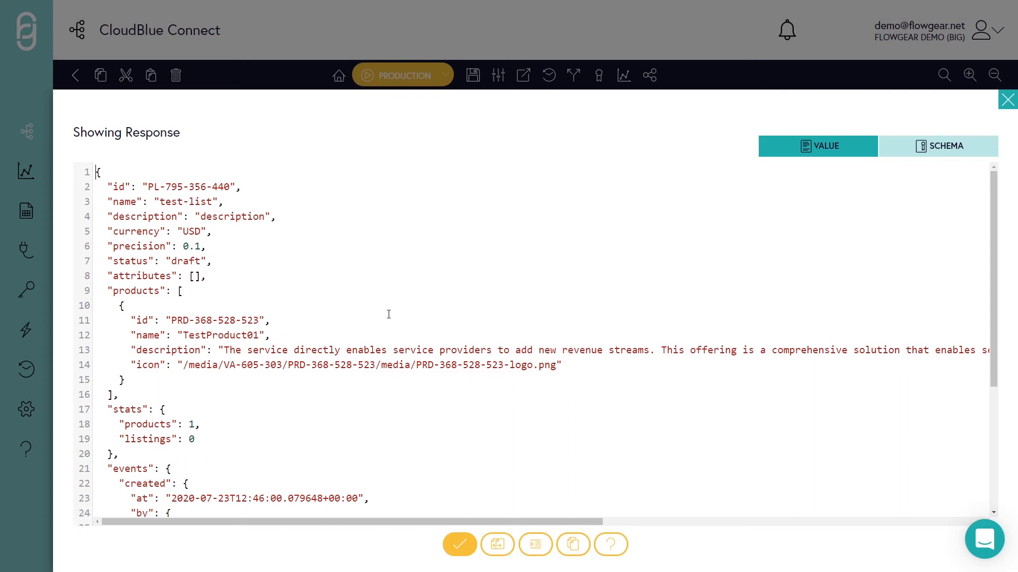
left_click_drag(142, 186, 274, 205)
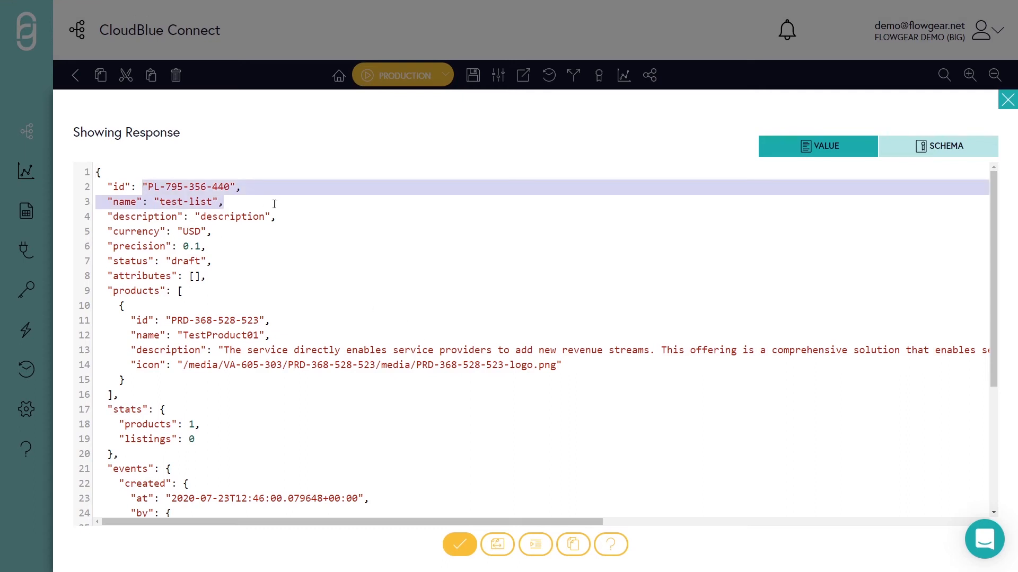
Step: In the Ingram Micro portal, open Pricing and check the price list created by the workflow
key("ctrl+Tab")
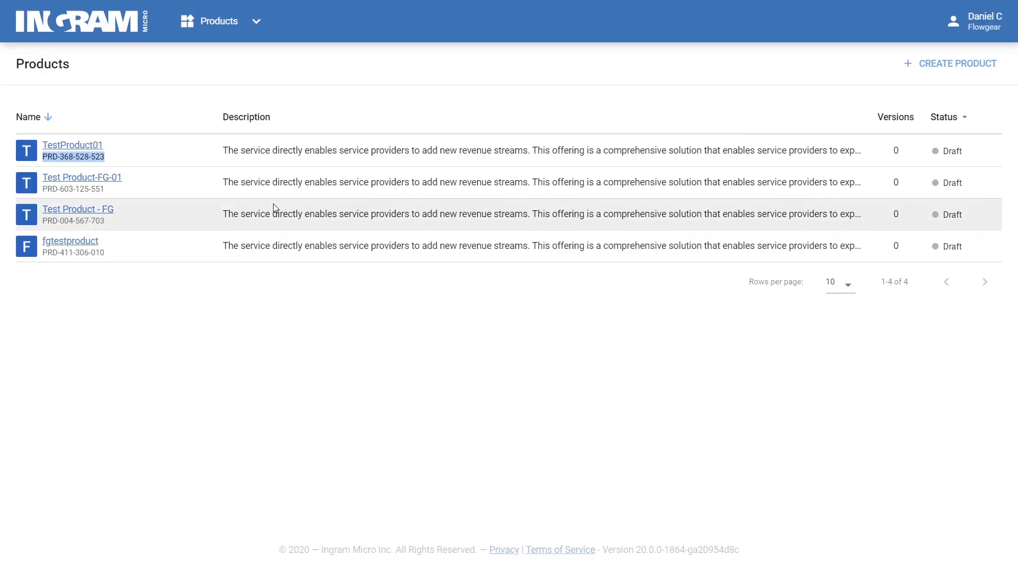
left_click(228, 21)
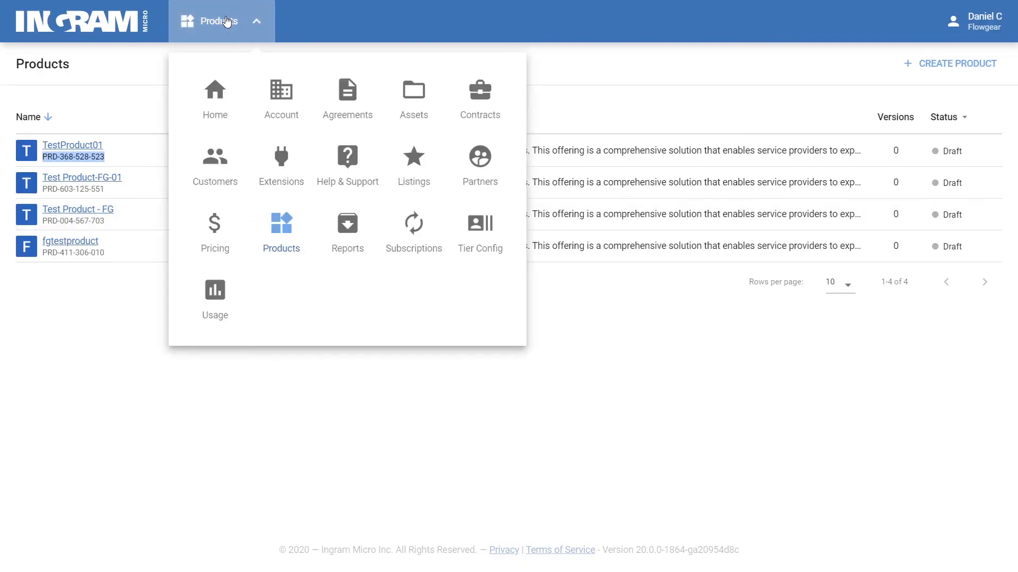
left_click(211, 235)
left_click_drag(78, 148, 13, 147)
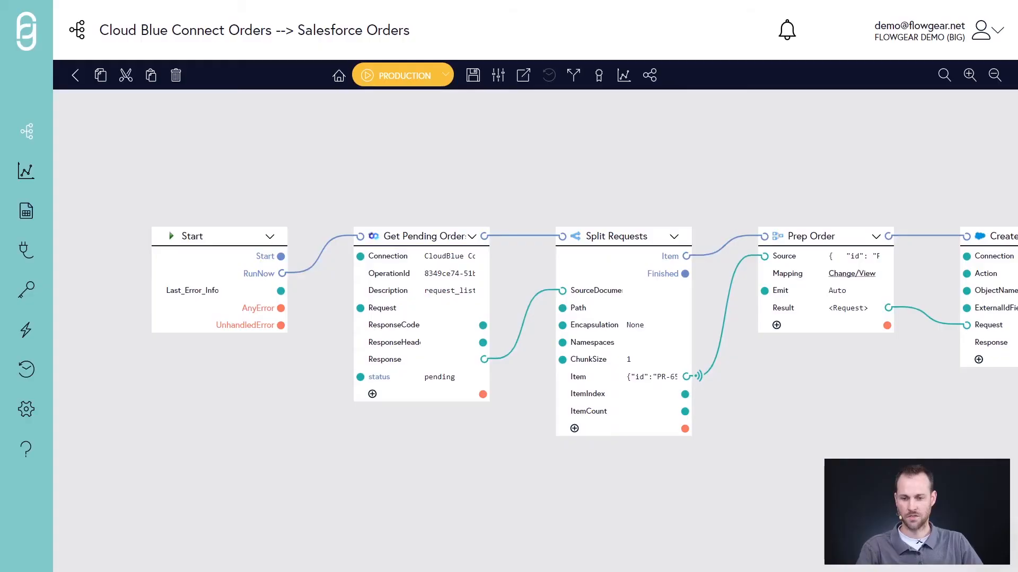
Step: In the Cloud Blue Connect Orders --> Salesforce Orders workflow, examine the Get Pending Orders node's settings and the Split Requests node
left_click_drag(426, 218, 378, 186)
left_click(384, 205)
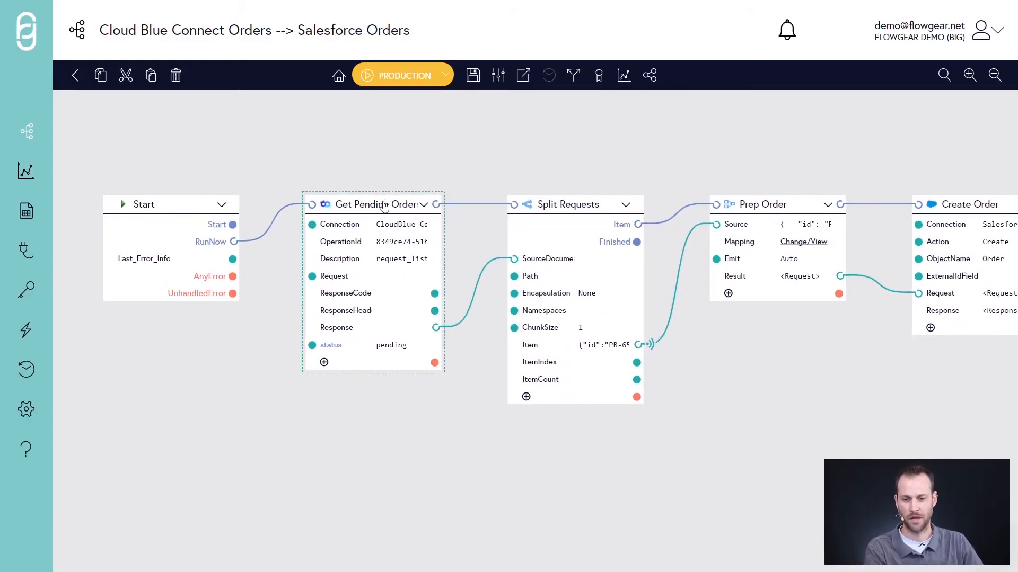
left_click(417, 260)
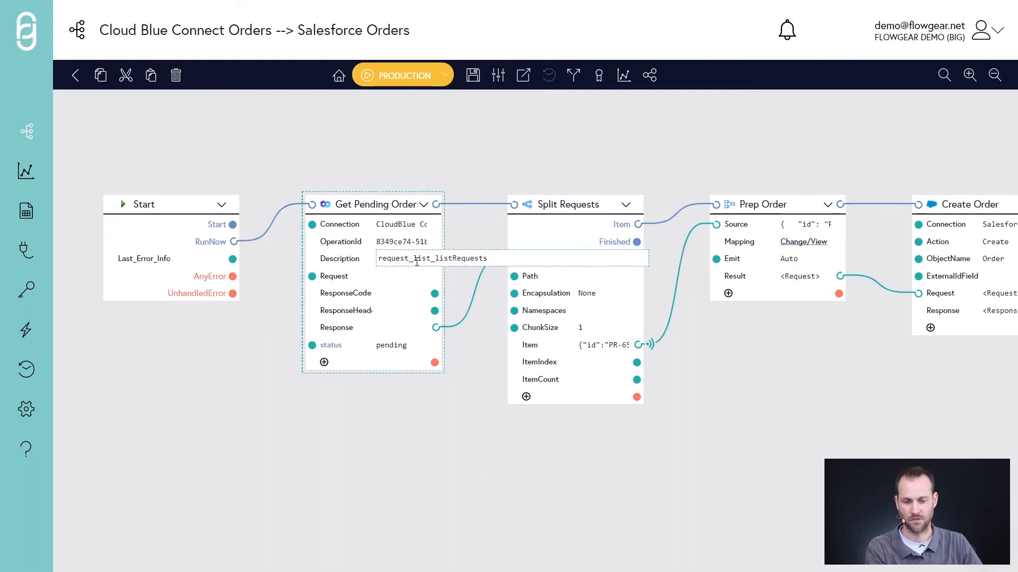
left_click(423, 205)
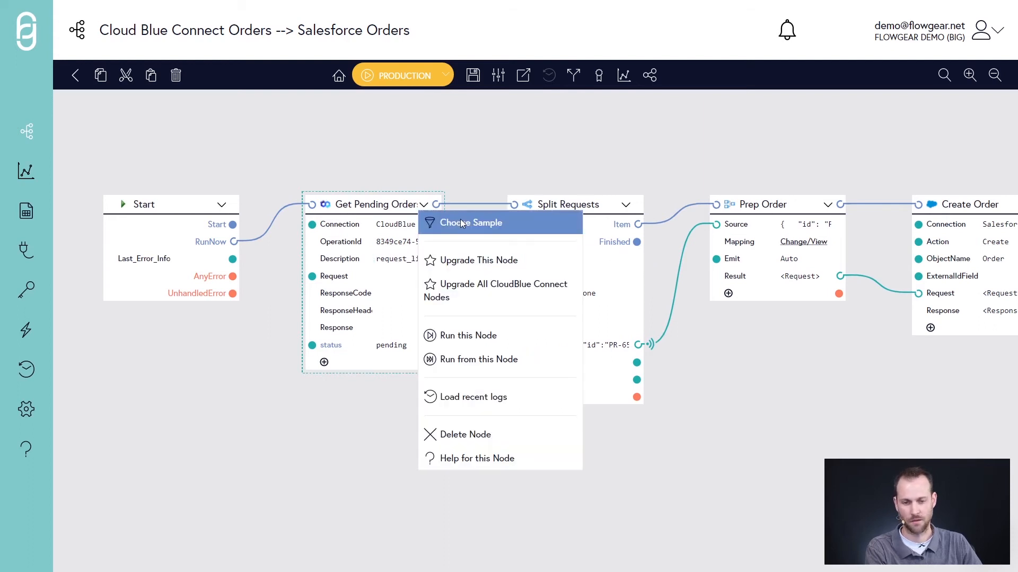
left_click(466, 166)
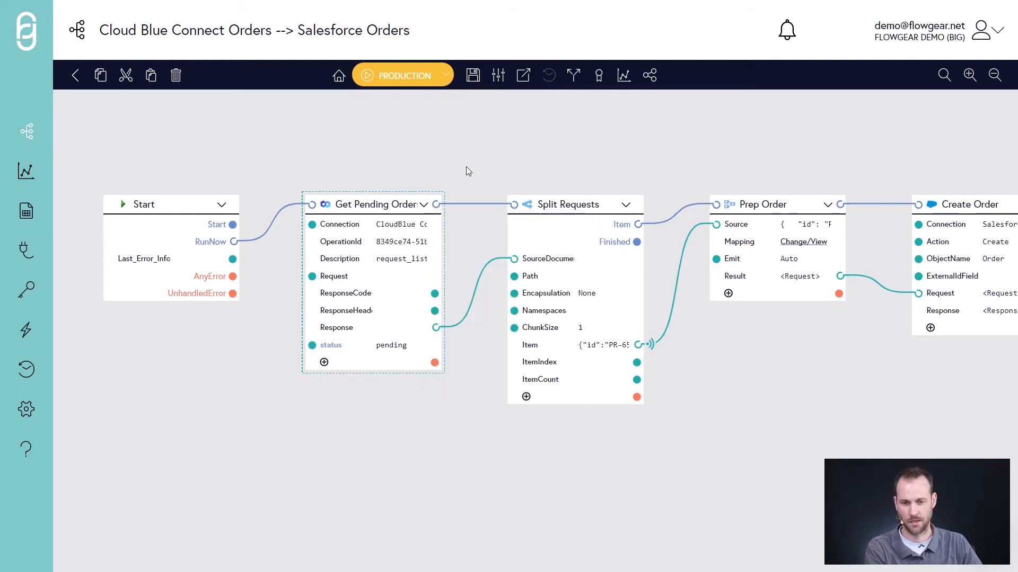
left_click_drag(470, 167, 379, 162)
left_click(456, 205)
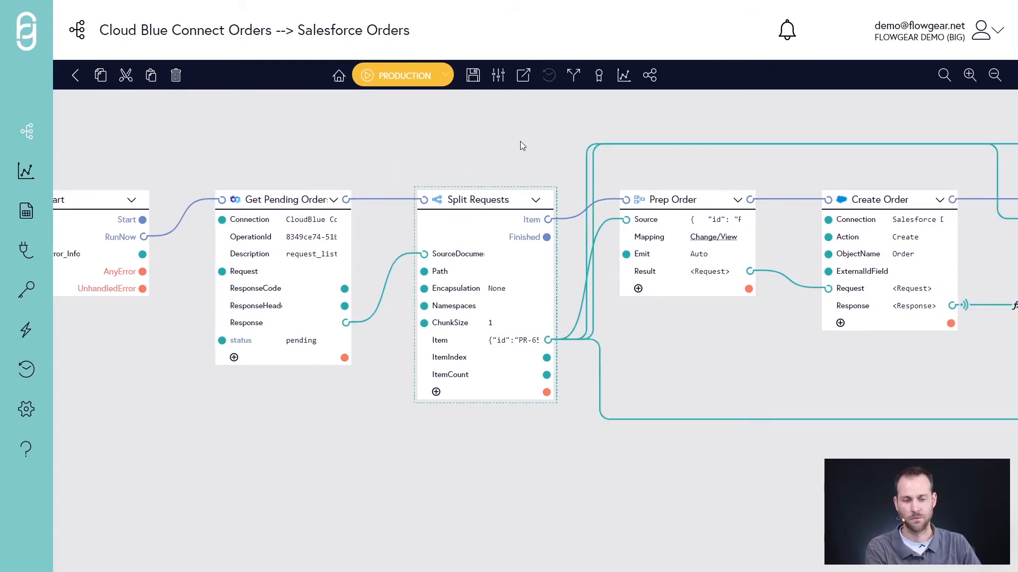
Step: Review the field mappings of the Prep Order and Prep Sales Order Line nodes
left_click_drag(535, 130, 189, 160)
left_click(259, 235)
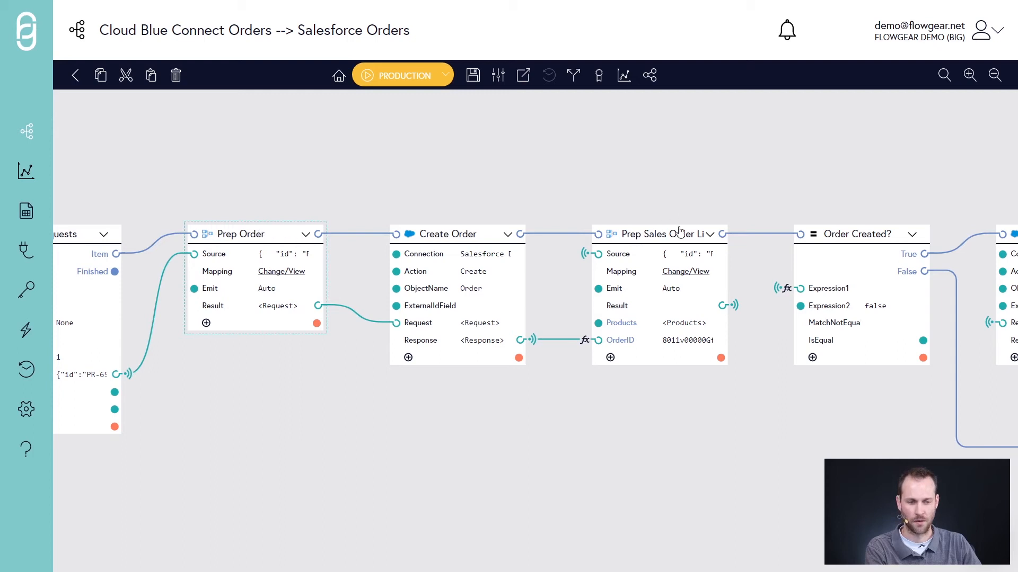
left_click(283, 272)
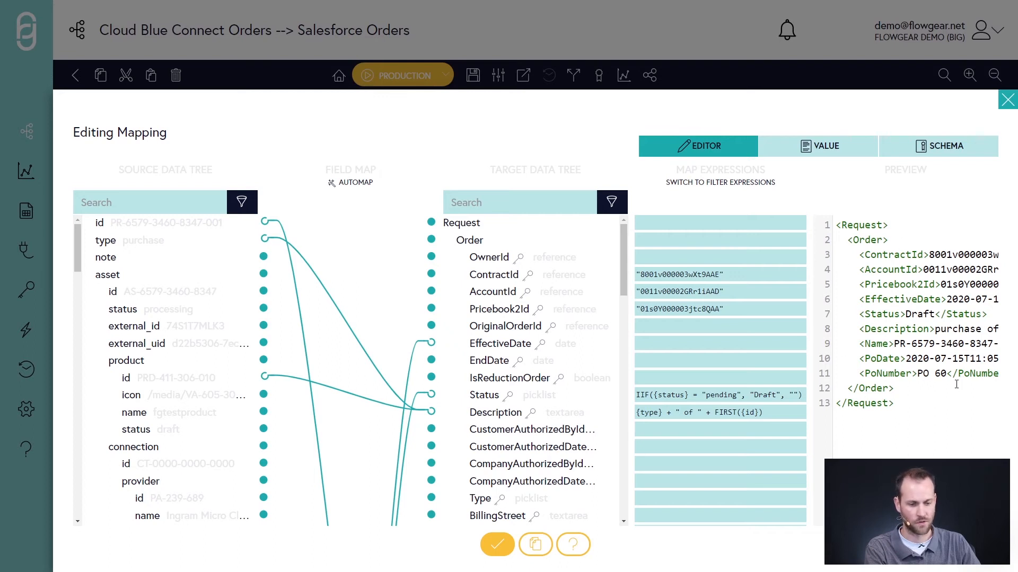
left_click(1008, 101)
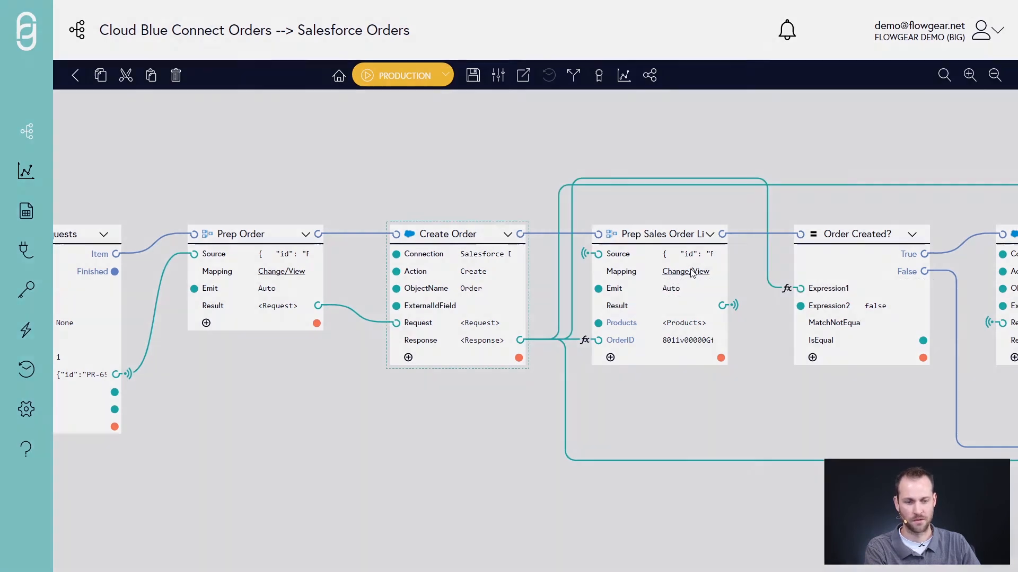
left_click(692, 273)
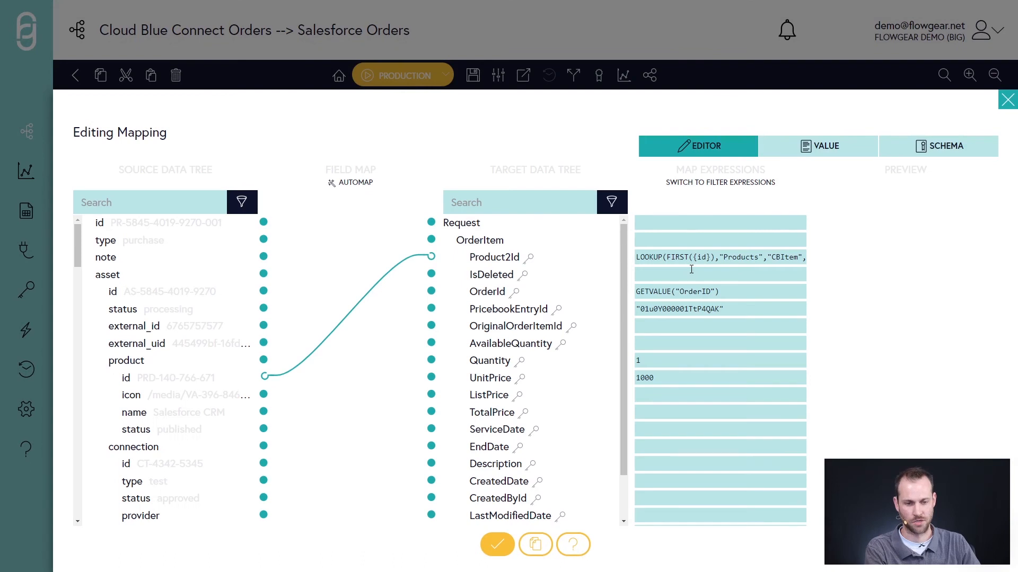
left_click(498, 545)
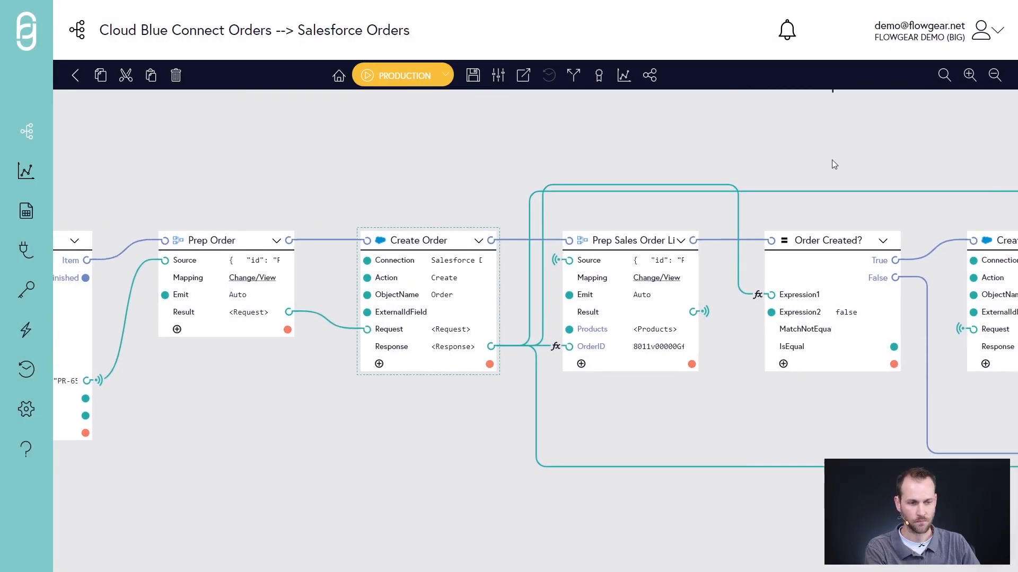
Step: Examine the Order Created? condition and the Create Order Line node, and return to the start of the workflow
left_click_drag(866, 168, 567, 175)
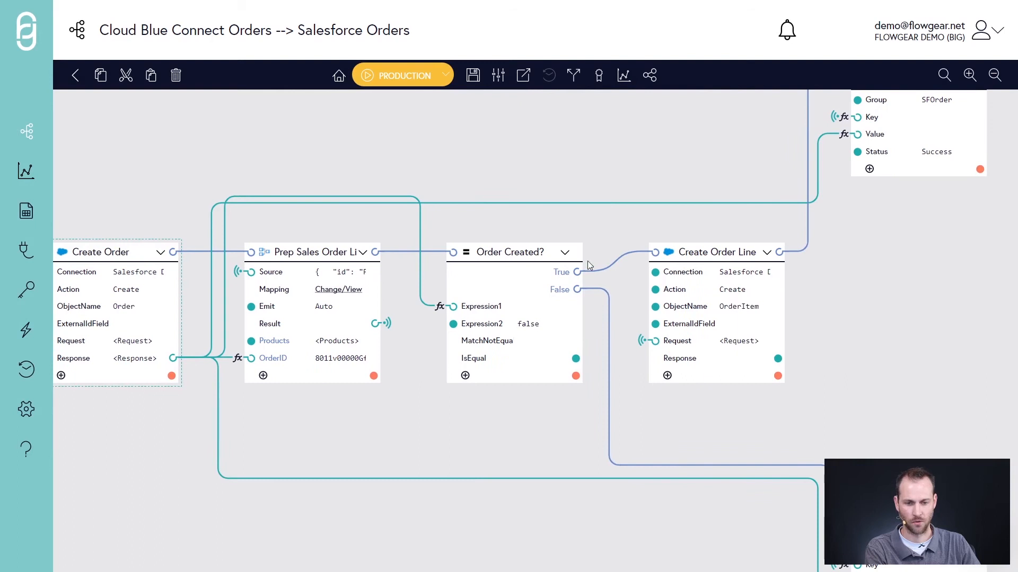
left_click_drag(719, 232, 669, 223)
left_click(667, 253)
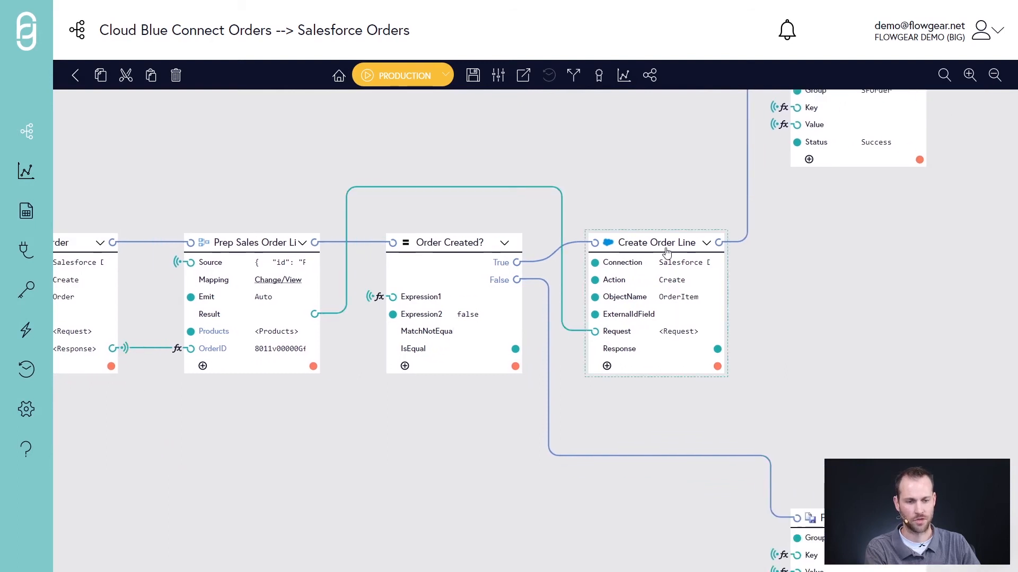
left_click_drag(266, 207, 659, 199)
left_click_drag(472, 199, 594, 181)
left_click_drag(445, 182, 603, 173)
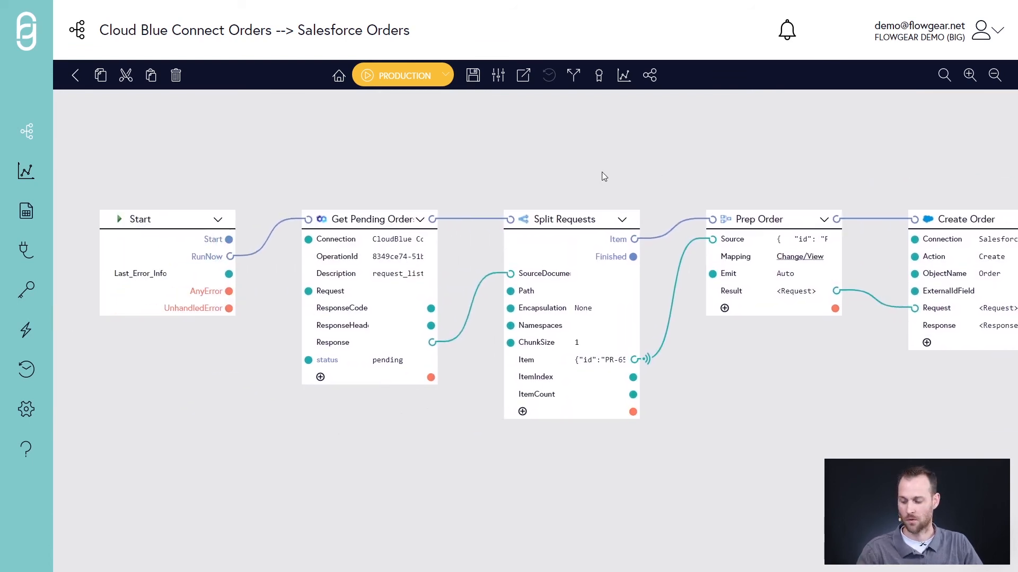
Step: In the Ingram Micro portal's asset directory, begin a Vendor internal test (preview) asset for fgtestproduct in the Australia marketplace
key("ctrl+Tab")
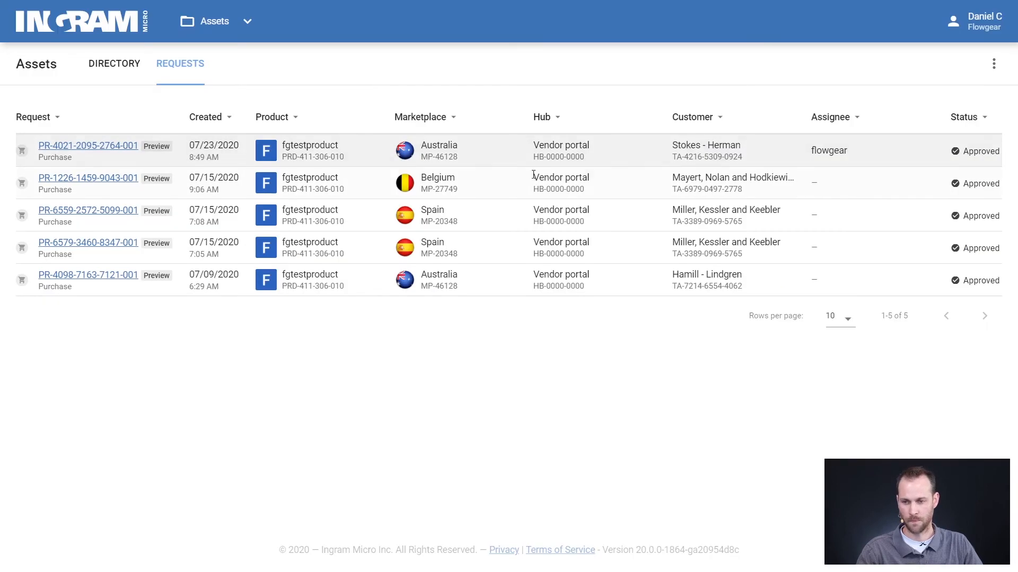
left_click(127, 75)
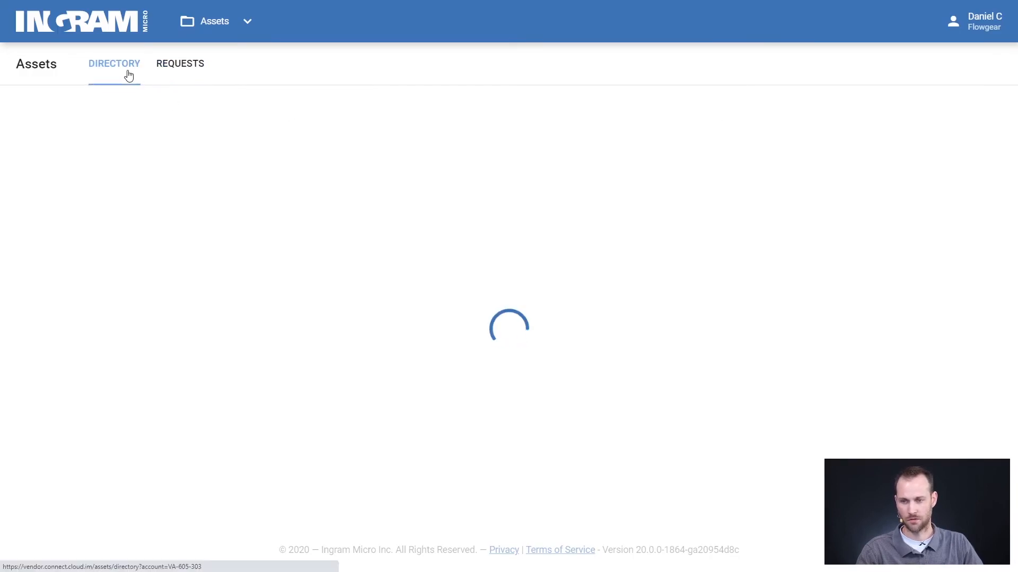
left_click(968, 71)
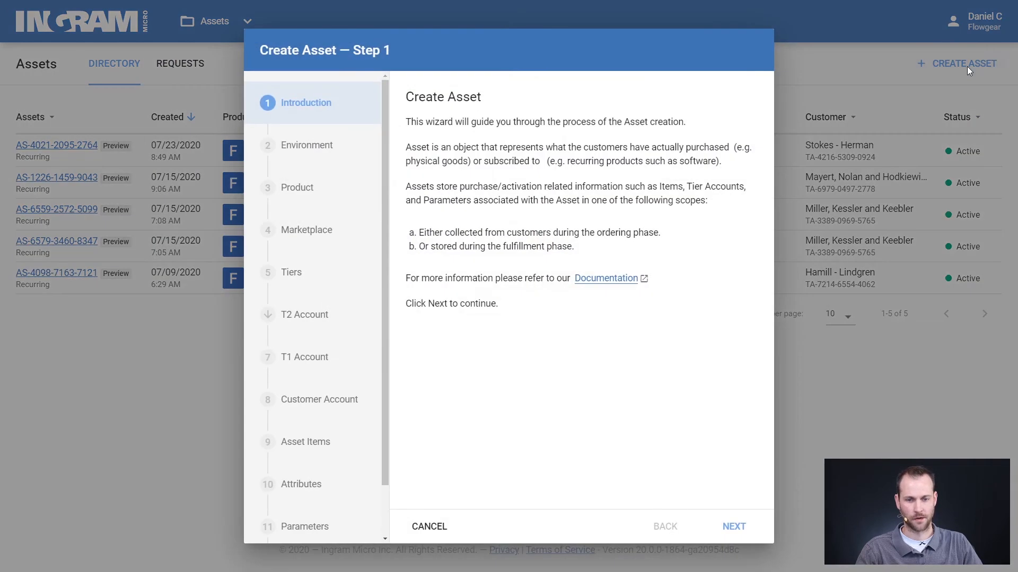
left_click(733, 527)
left_click(734, 528)
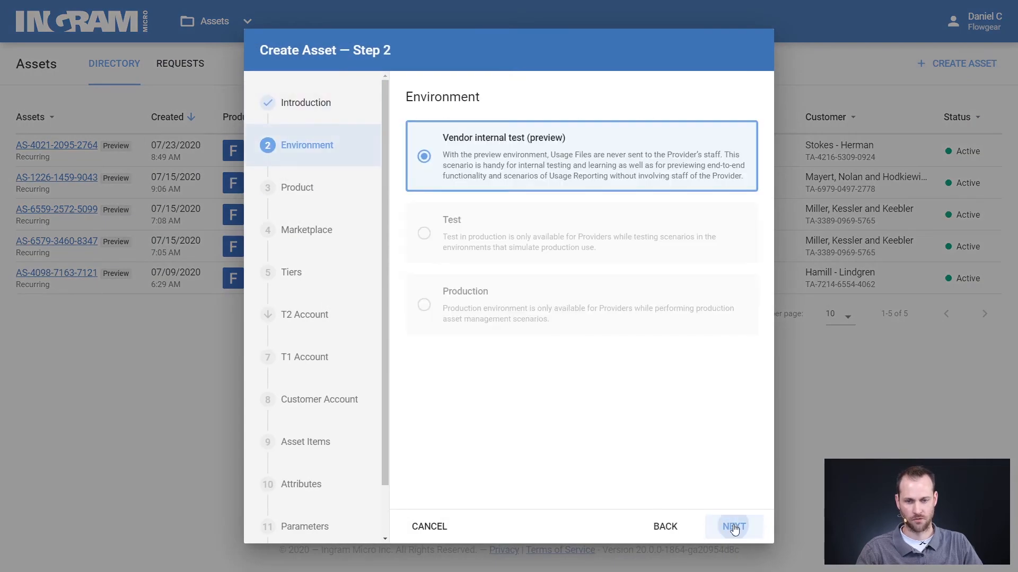
left_click(742, 174)
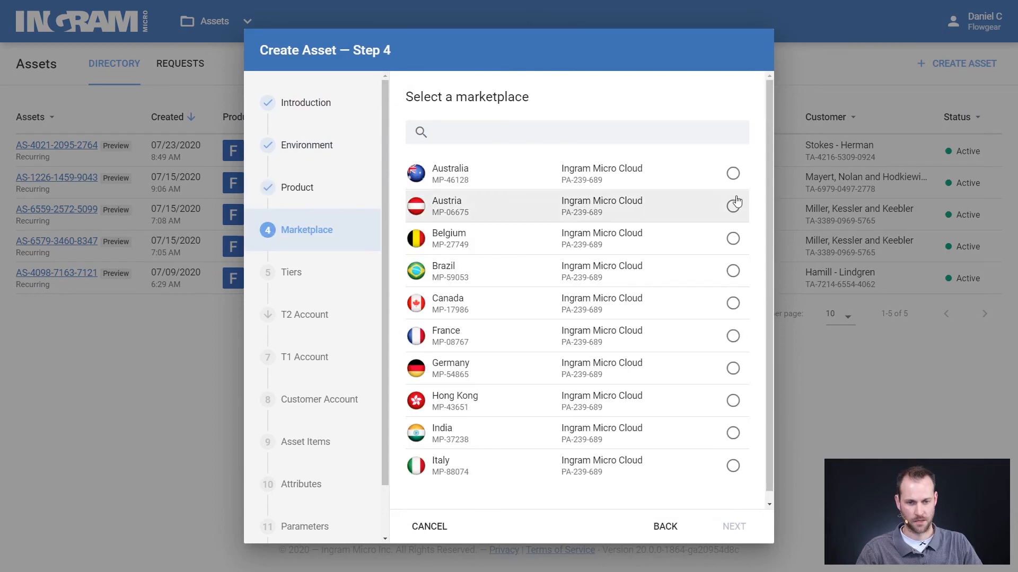
left_click(736, 530)
left_click(736, 531)
Step: Choose Hamill - Lindgren as the asset's Tier 1 reseller account and Stokes - Herman as its customer account
left_click(728, 112)
left_click(724, 139)
left_click(713, 111)
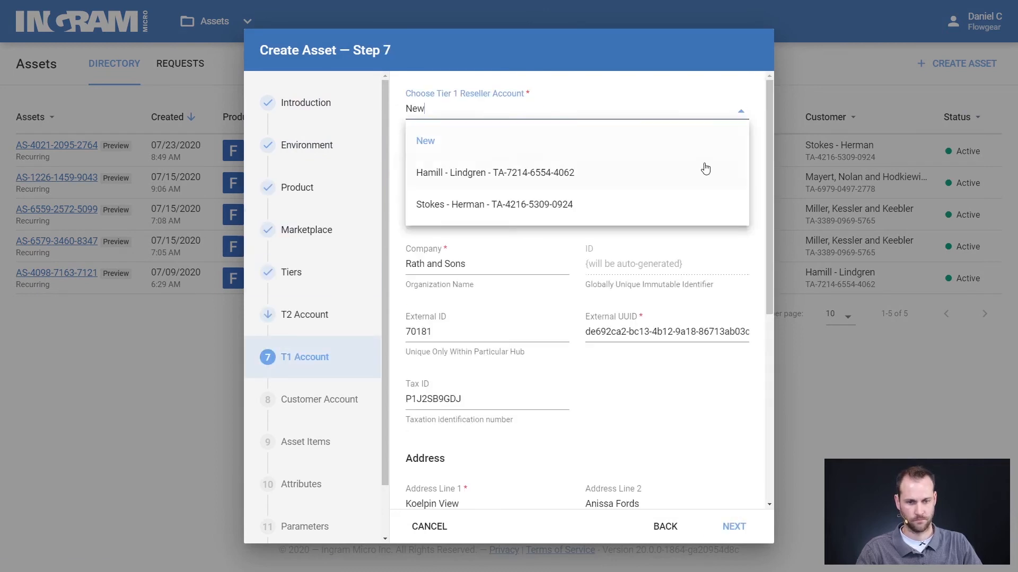
left_click(705, 172)
left_click(742, 531)
left_click(720, 111)
left_click(718, 168)
Step: Accept the remaining asset items, attributes and parameters, finish creating the asset, and open the asset requests list
left_click(734, 526)
left_click(734, 527)
left_click(732, 527)
left_click(732, 527)
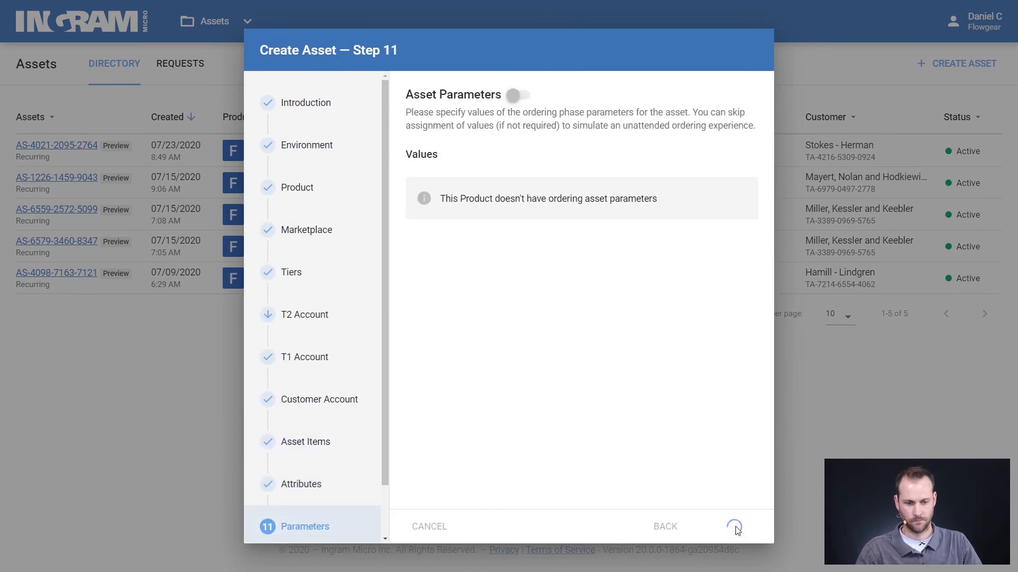
left_click(737, 526)
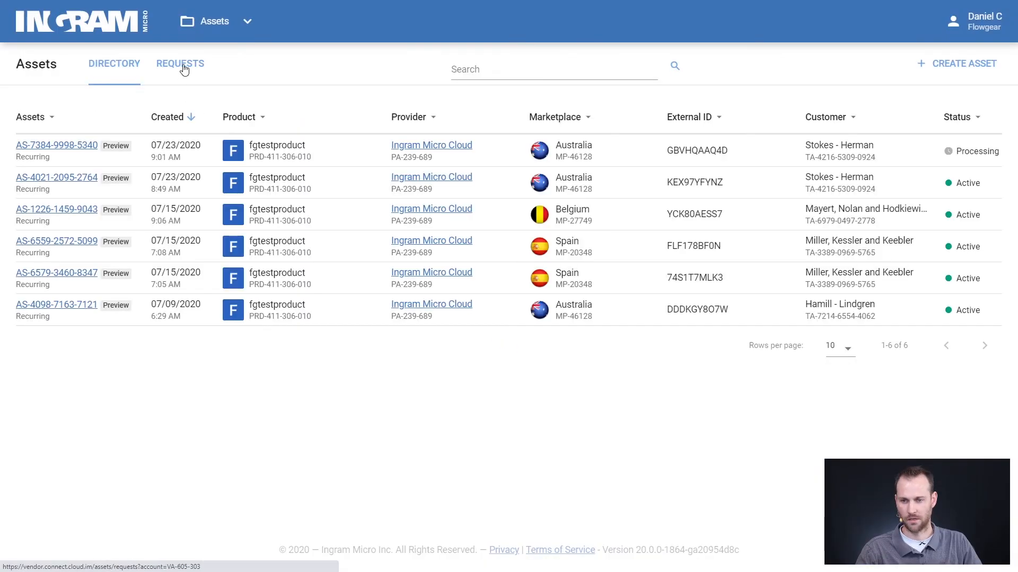
left_click(182, 66)
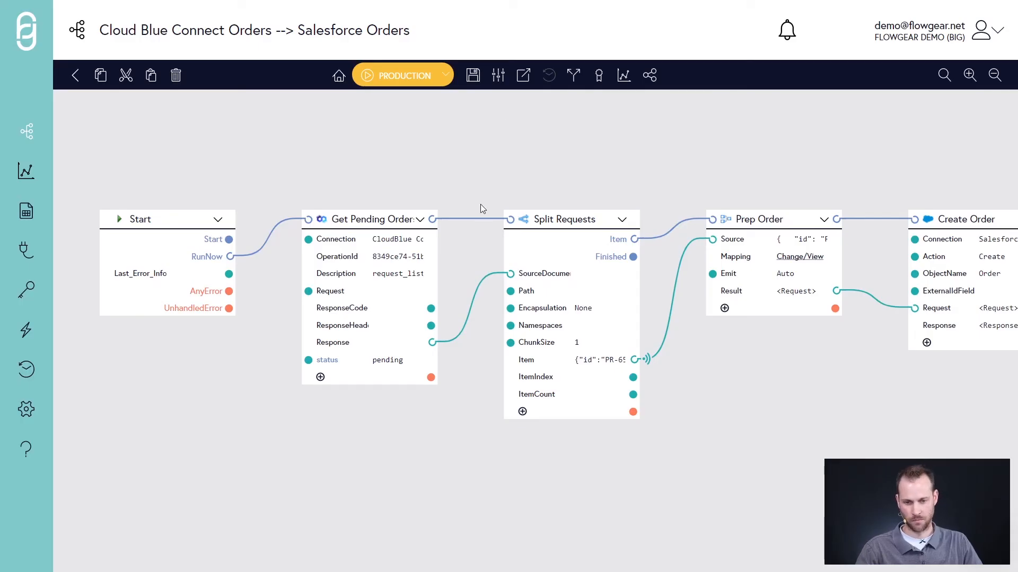
Step: Run the Flowgear orders workflow and inspect the Get Pending Orders response as formatted JSON
left_click(395, 80)
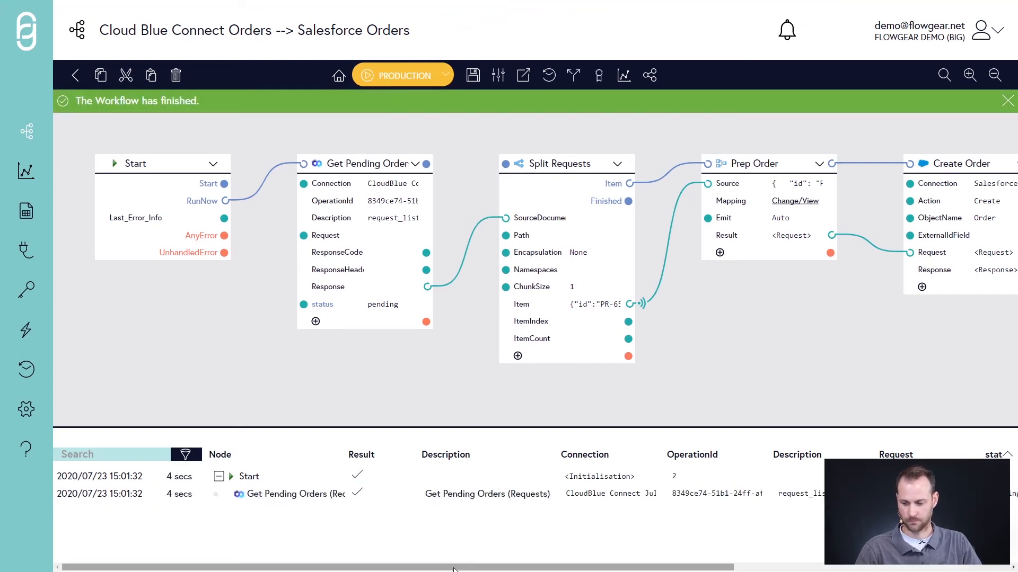
left_click_drag(453, 569, 728, 567)
left_click(953, 494)
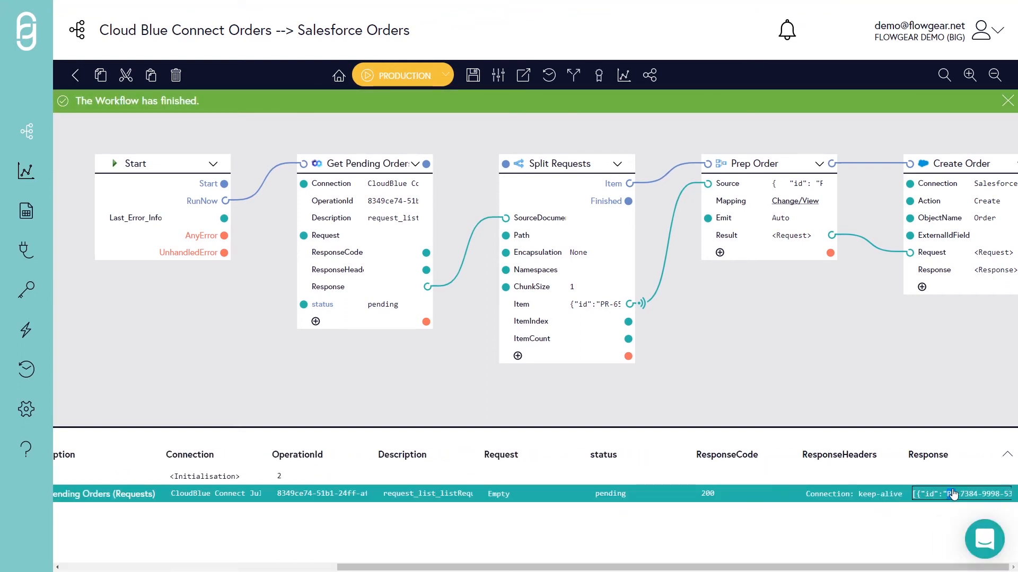
double_click(953, 494)
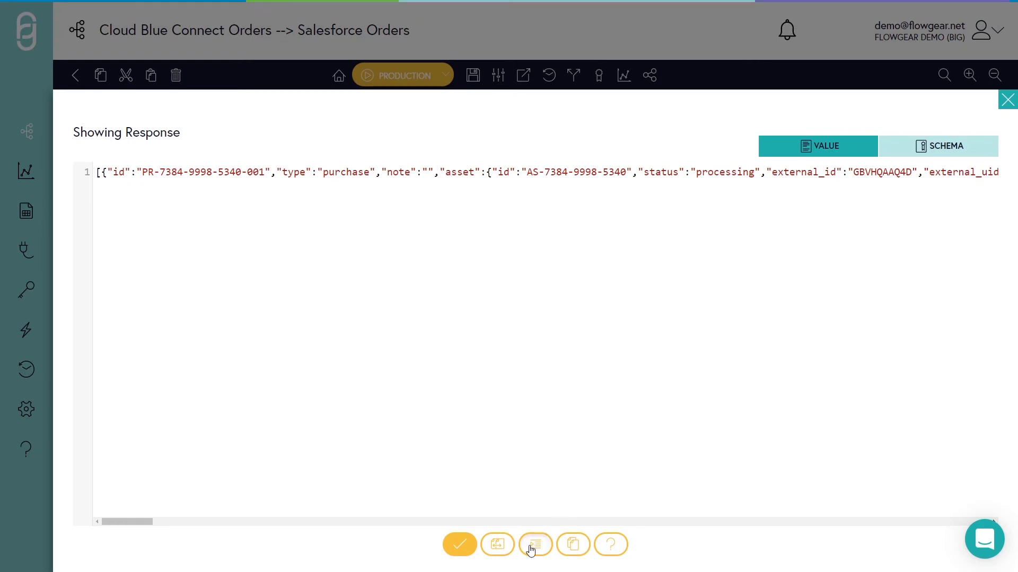
left_click(534, 546)
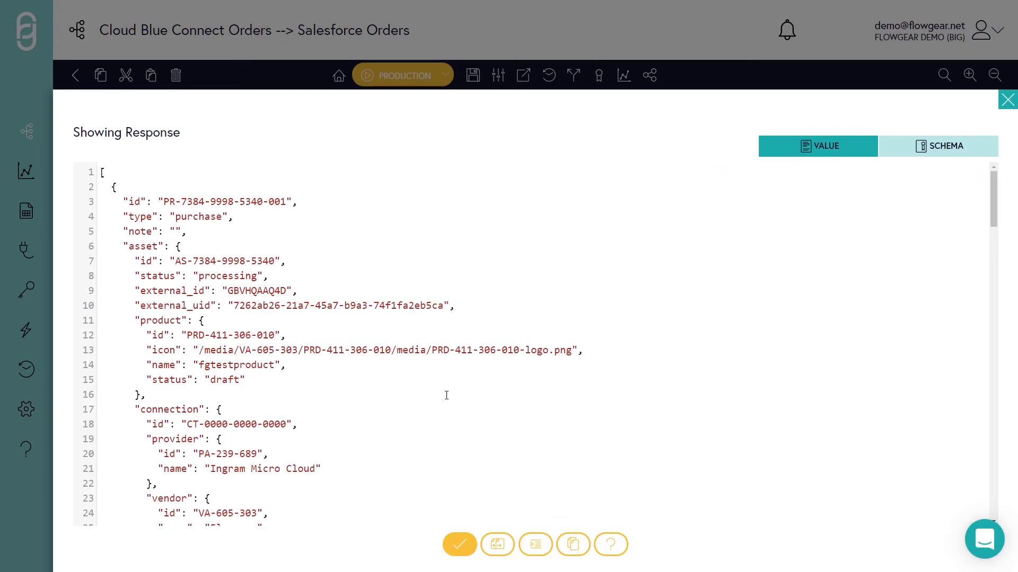
left_click(459, 551)
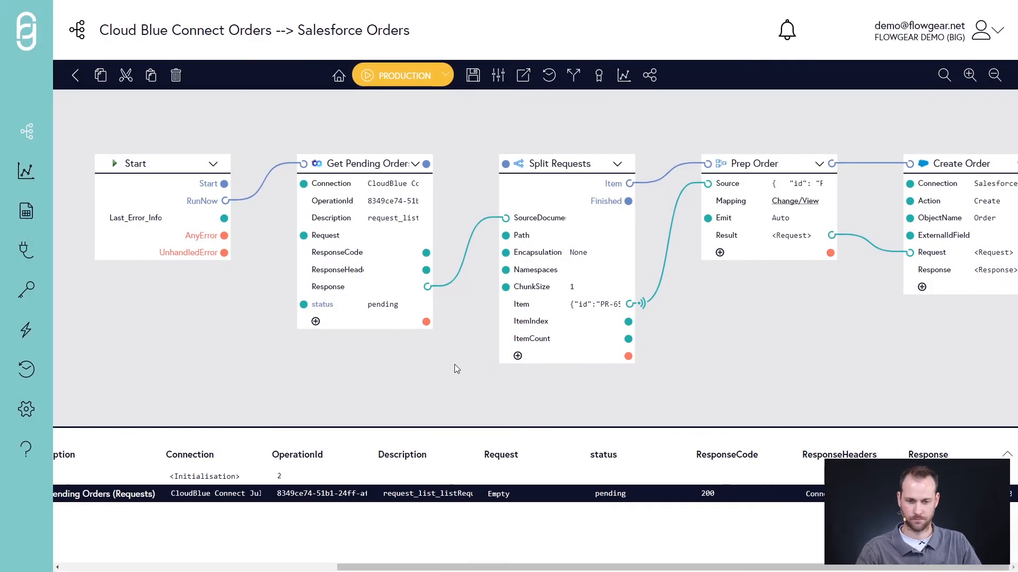
Step: Connect the Get Pending Orders node's execution output to the Split Requests node
left_click_drag(427, 164, 505, 164)
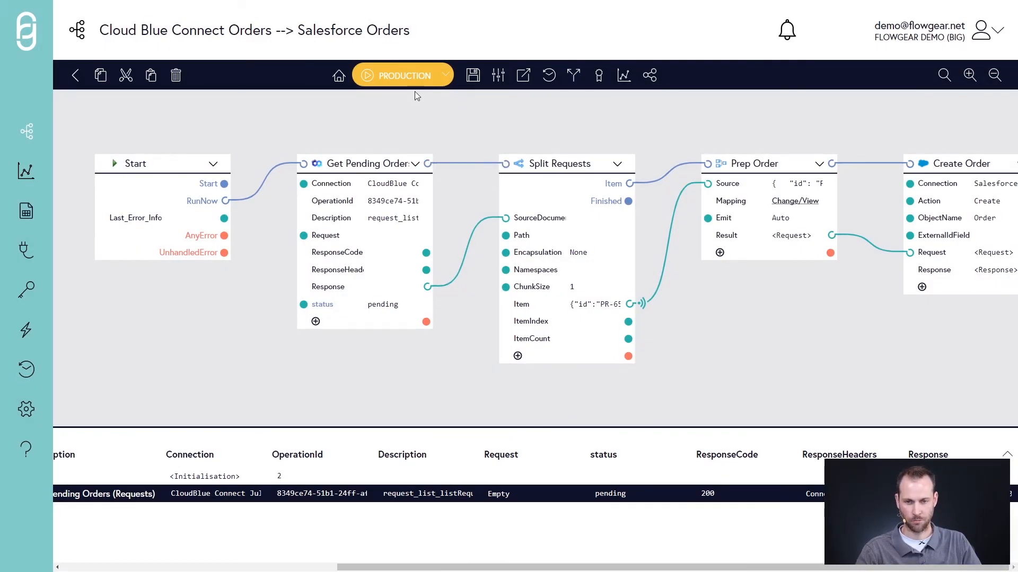
Step: Run the orders workflow in the Production environment and select the Create Order Line entry in its run log
left_click(408, 79)
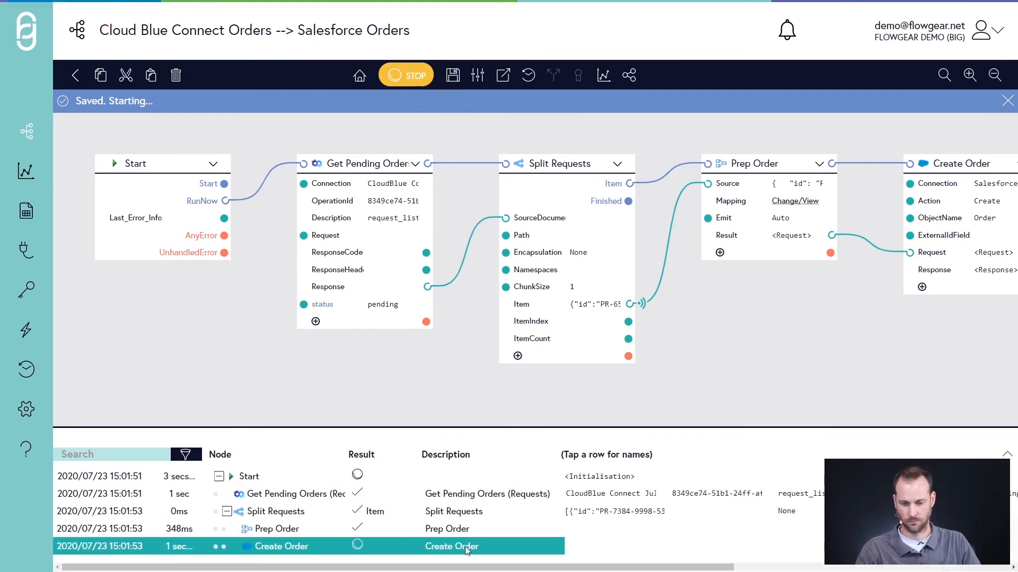
left_click(470, 545)
left_click(470, 535)
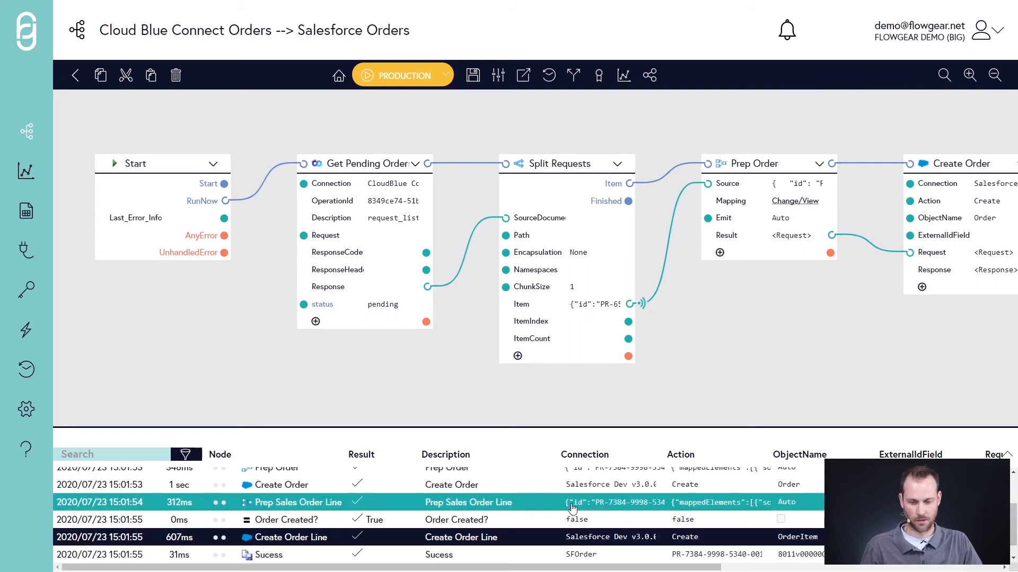
Step: Examine the Create Order response in the run log, and open the newest draft ABC Trading Co order in Salesforce
left_click(575, 486)
left_click_drag(611, 567, 889, 571)
left_click(743, 492)
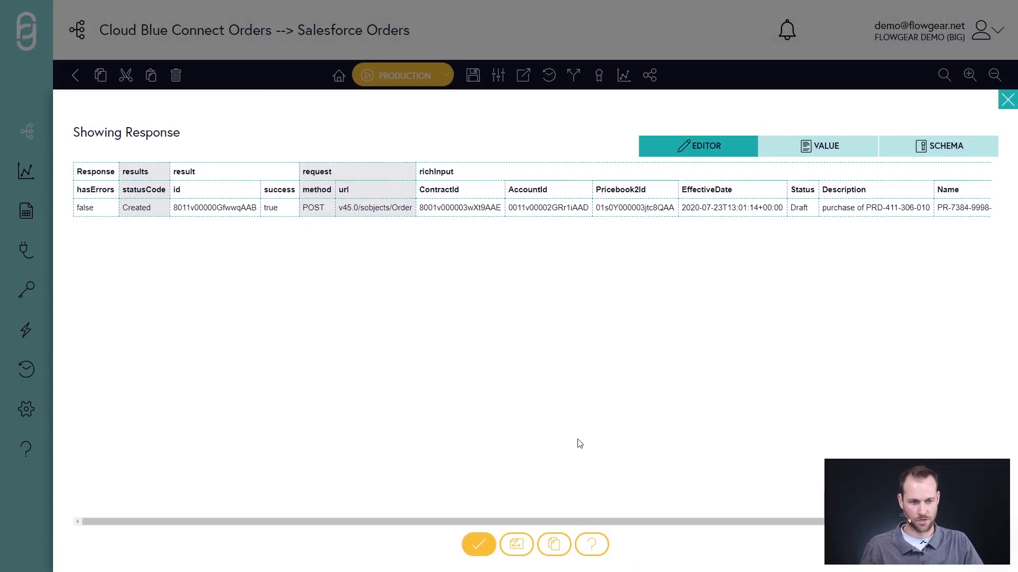
double_click(801, 208)
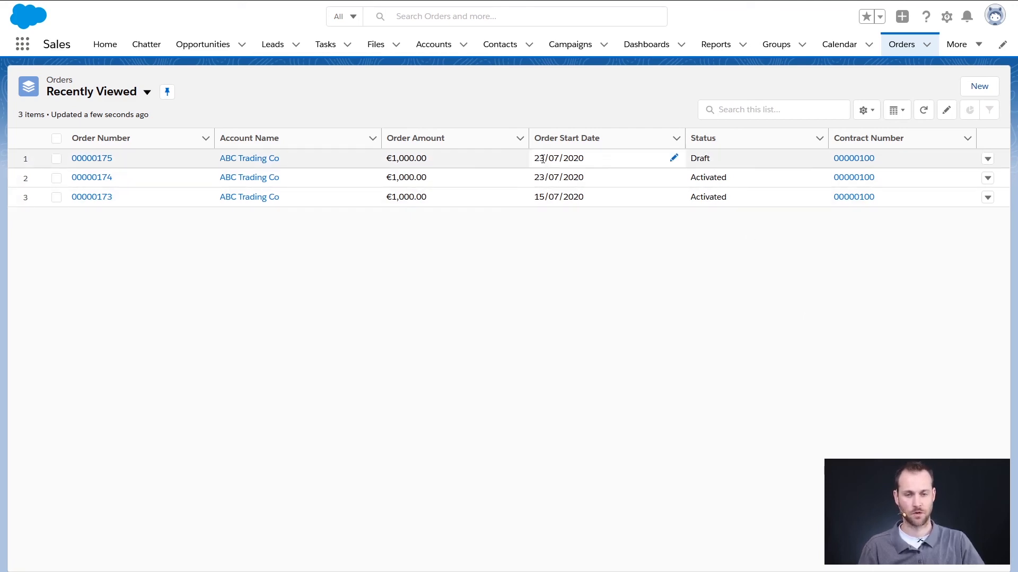
left_click(106, 159)
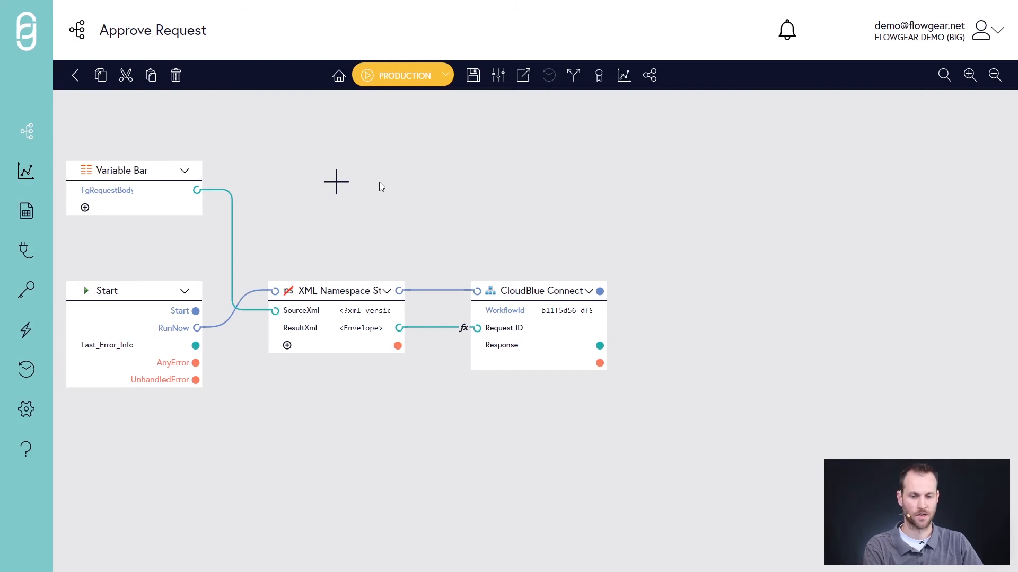
Step: Switch to Flowgear's Approve Request workflow and review the domain and /approval/ path of its POST API binding in the workflow settings
left_click(499, 76)
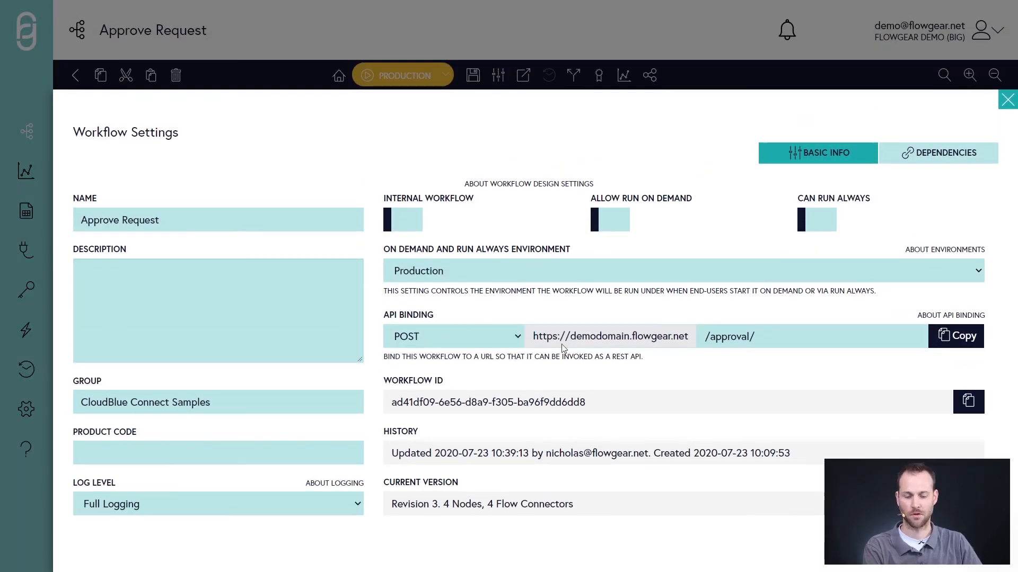
double_click(588, 337)
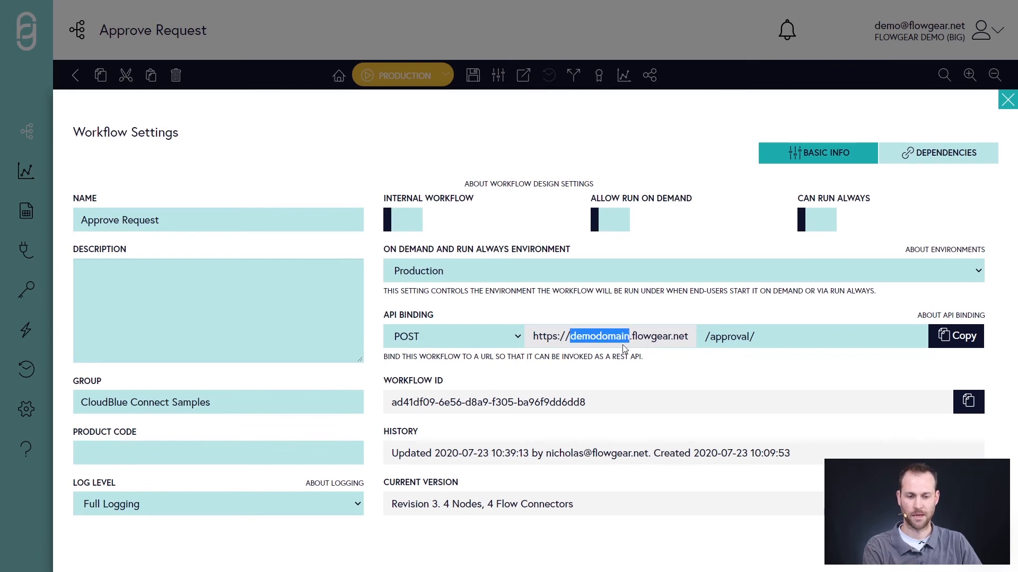
left_click_drag(796, 336, 701, 336)
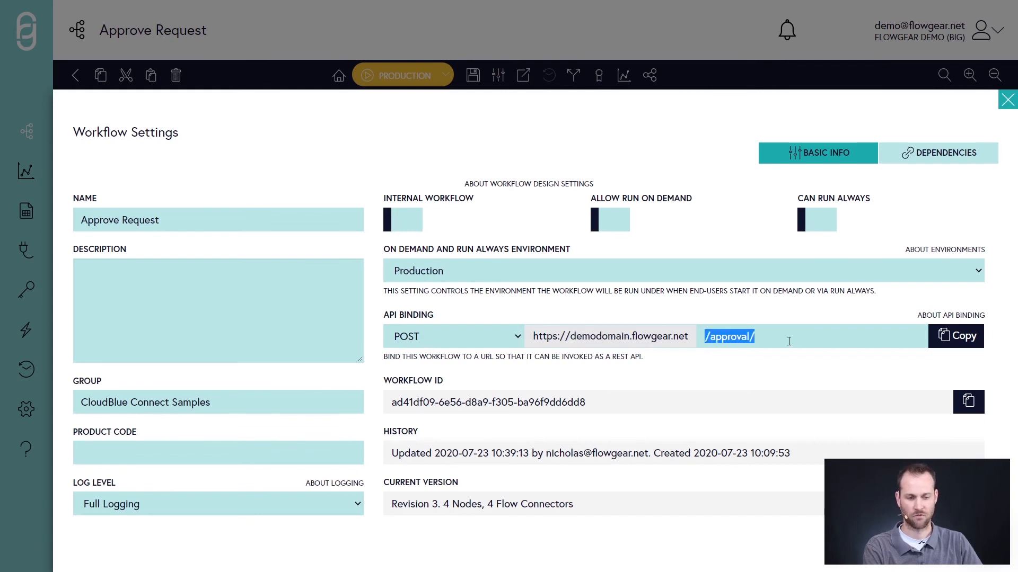
left_click(632, 44)
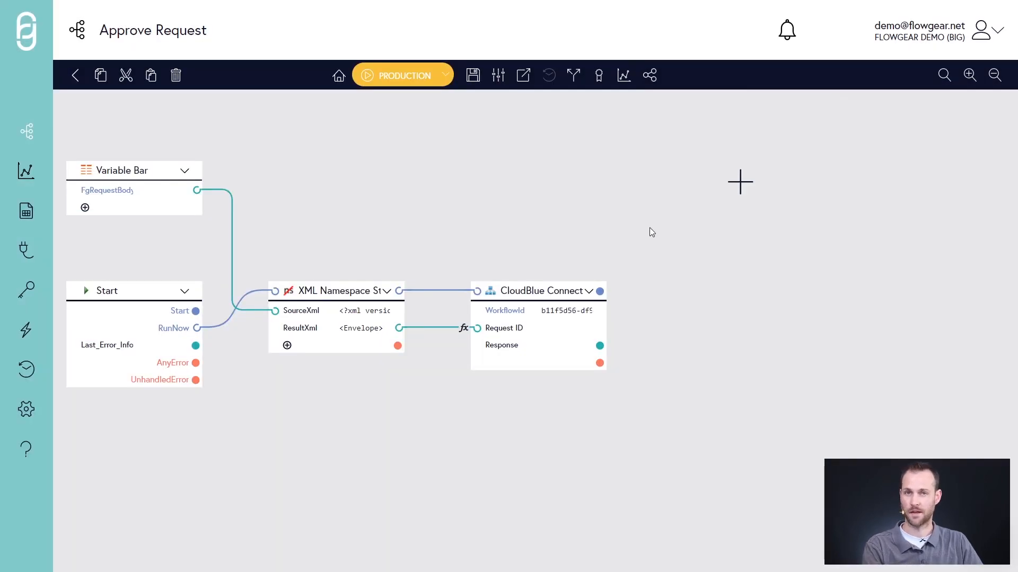
Step: Open the sub-workflow referenced by the CloudBlue Connect node to view how it approves a request
left_click_drag(649, 273, 654, 257)
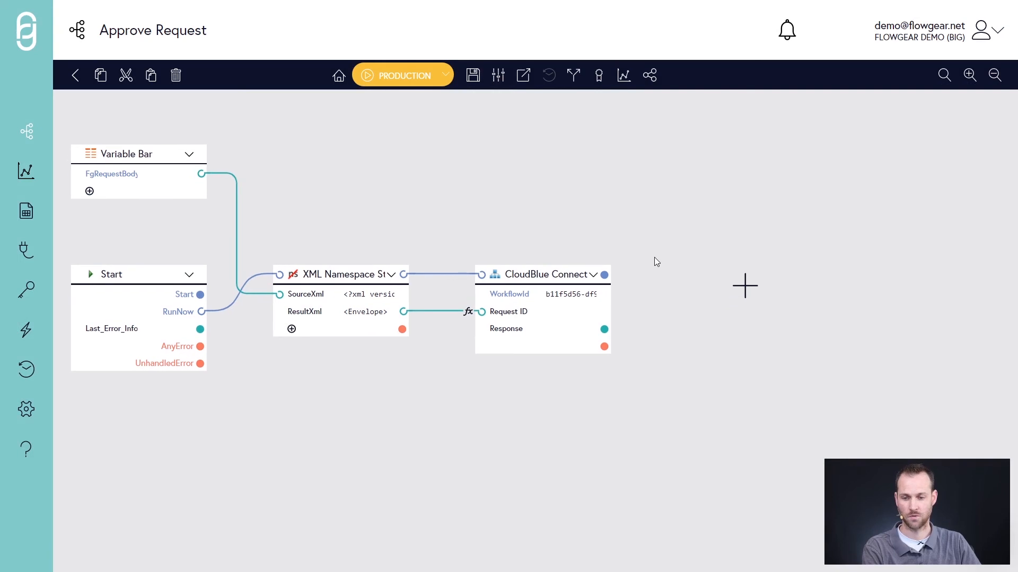
left_click(593, 276)
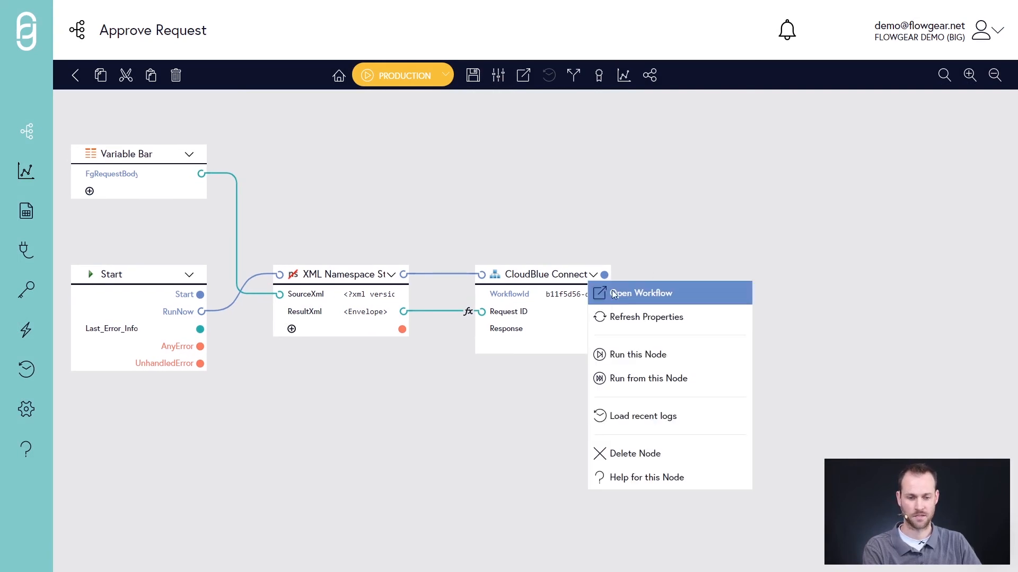
left_click(649, 295)
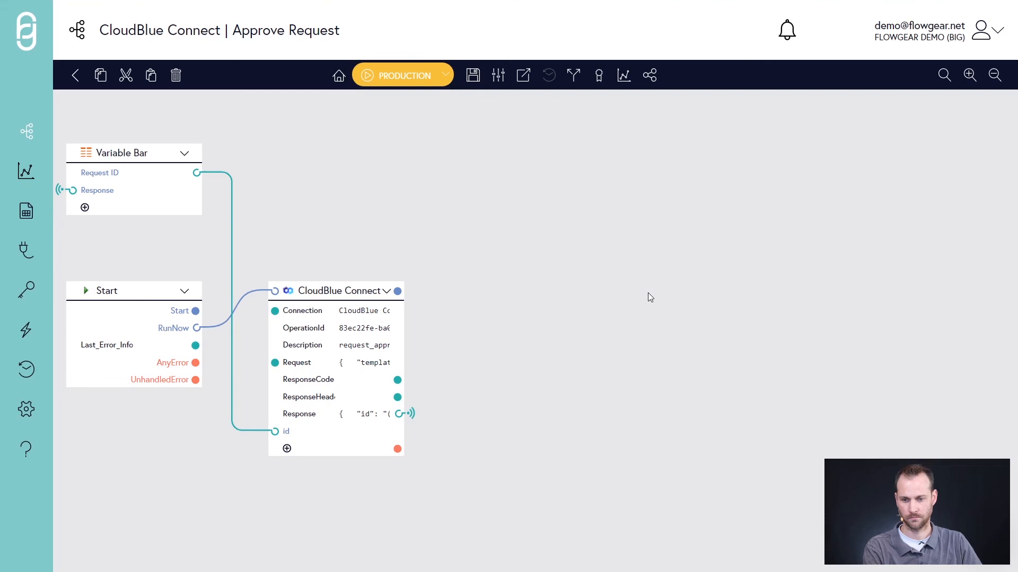
left_click_drag(538, 303, 573, 293)
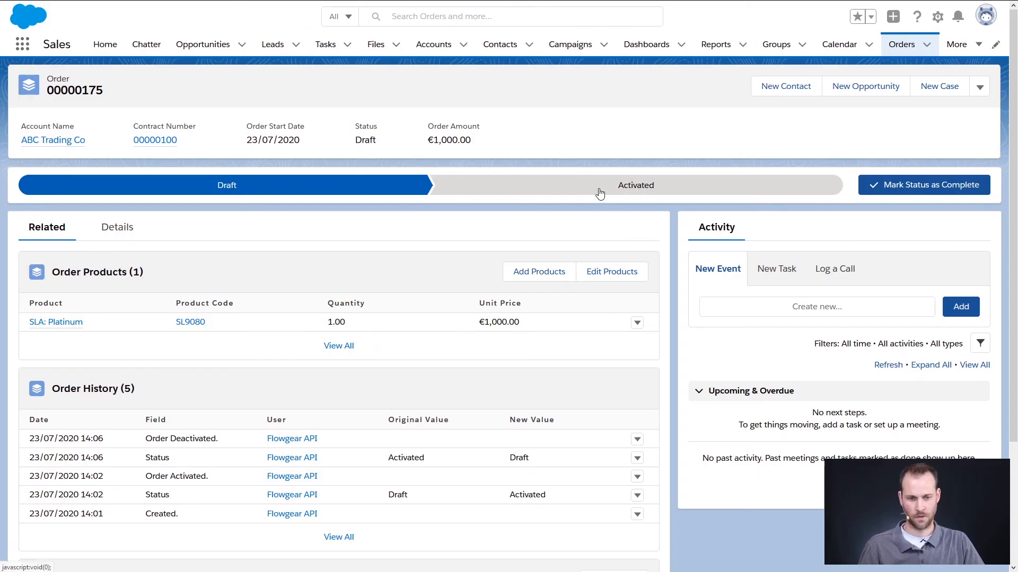
Step: Switch to the draft order in Salesforce and set its current status to Activated
left_click(599, 192)
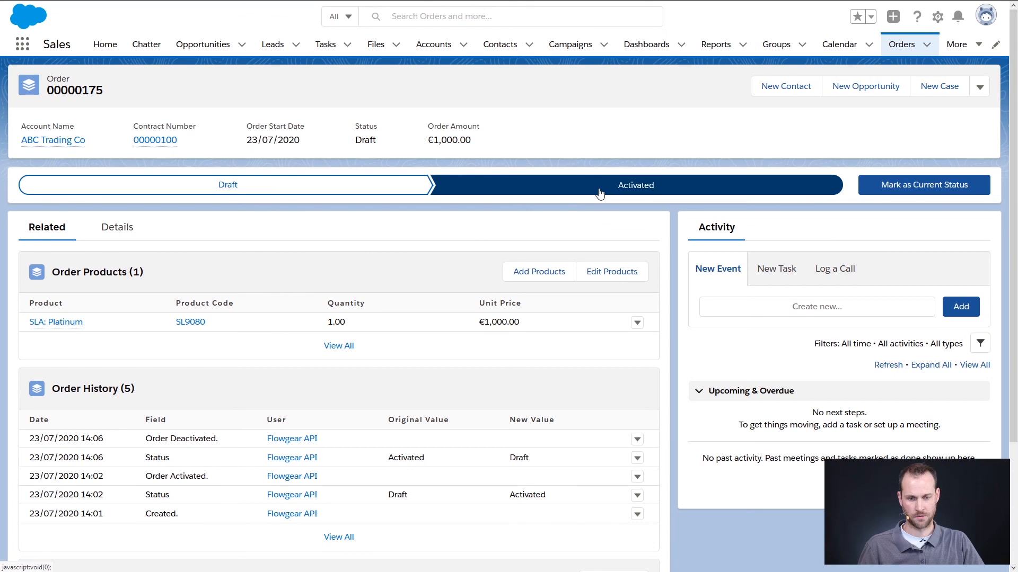
left_click(912, 188)
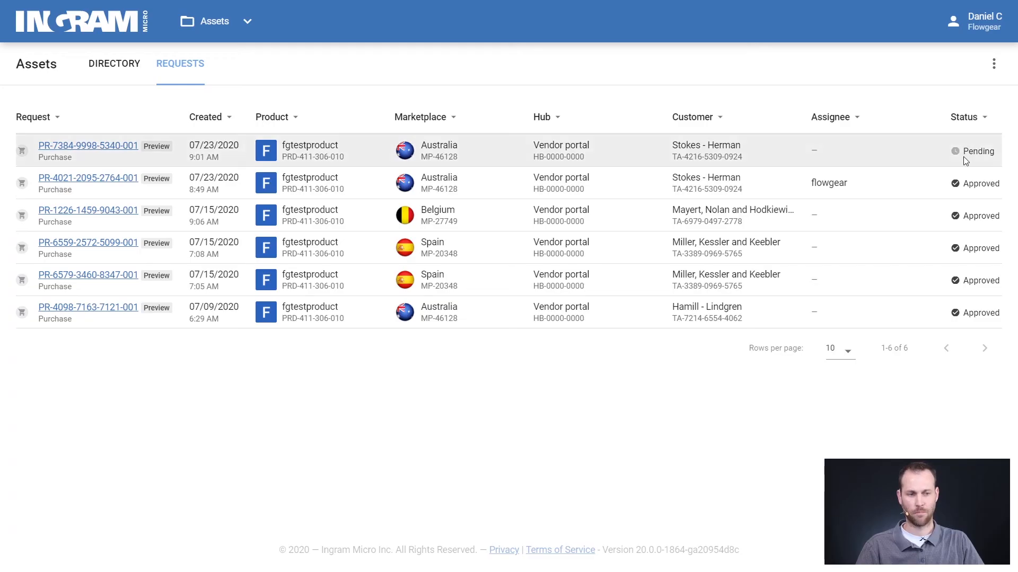
Step: Check the newest purchase request's status in CloudBlue Connect and reload the asset requests list
double_click(973, 152)
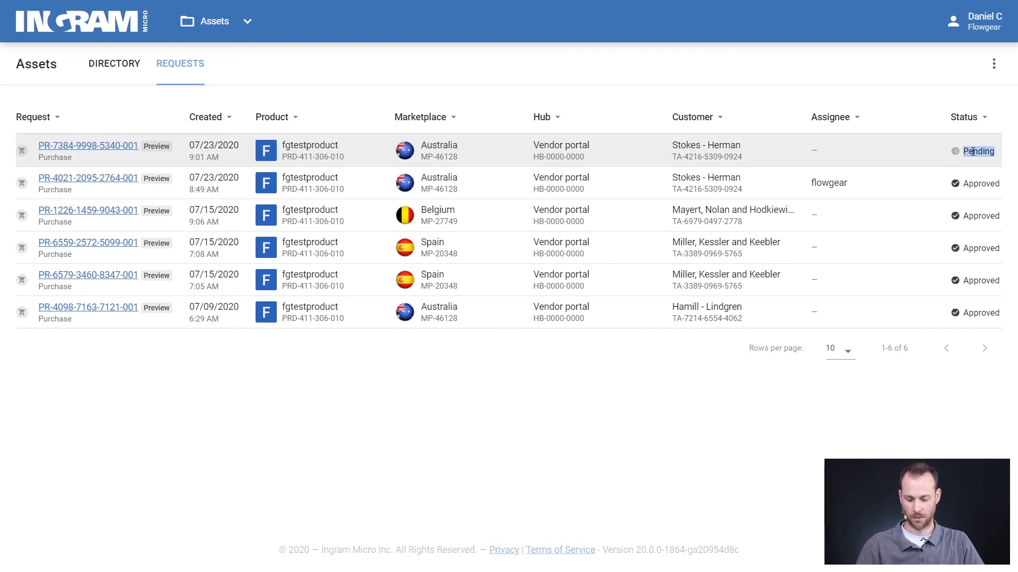
left_click(125, 67)
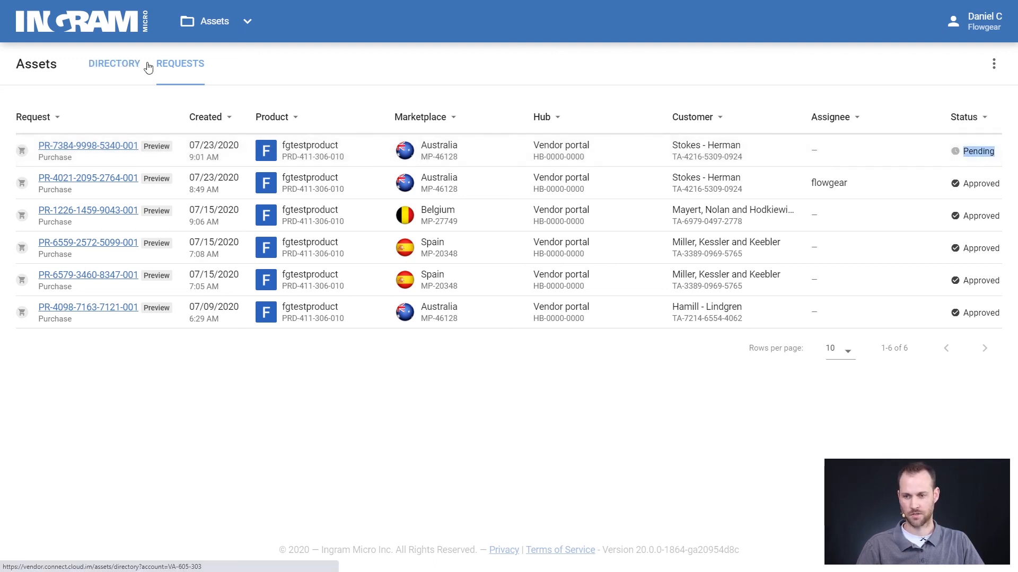
left_click(189, 70)
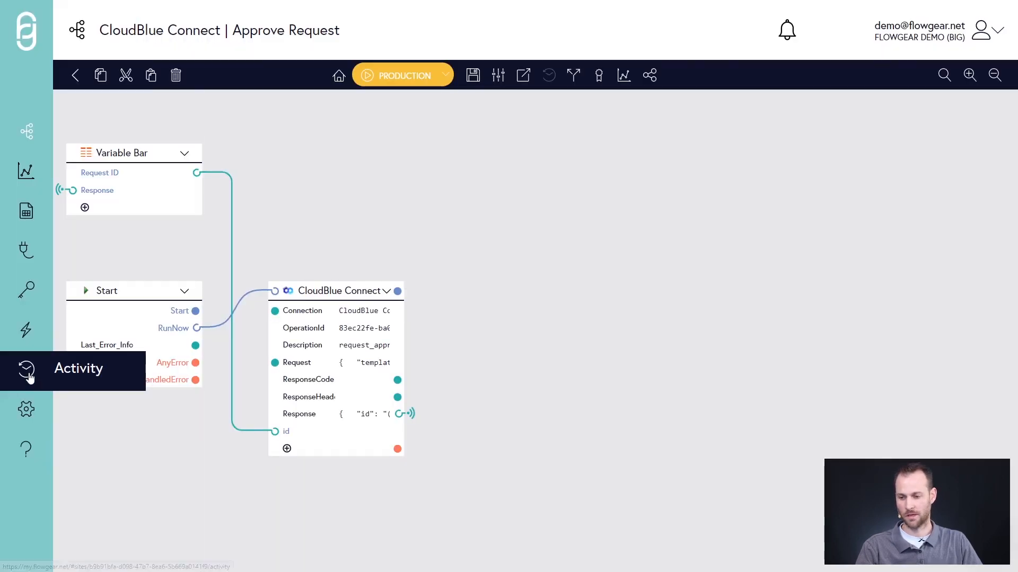
Step: Search today's Flowgear activity across all workflows and inspect the latest run's Start, Approve Request and CloudBlue Connect entries
left_click(29, 378)
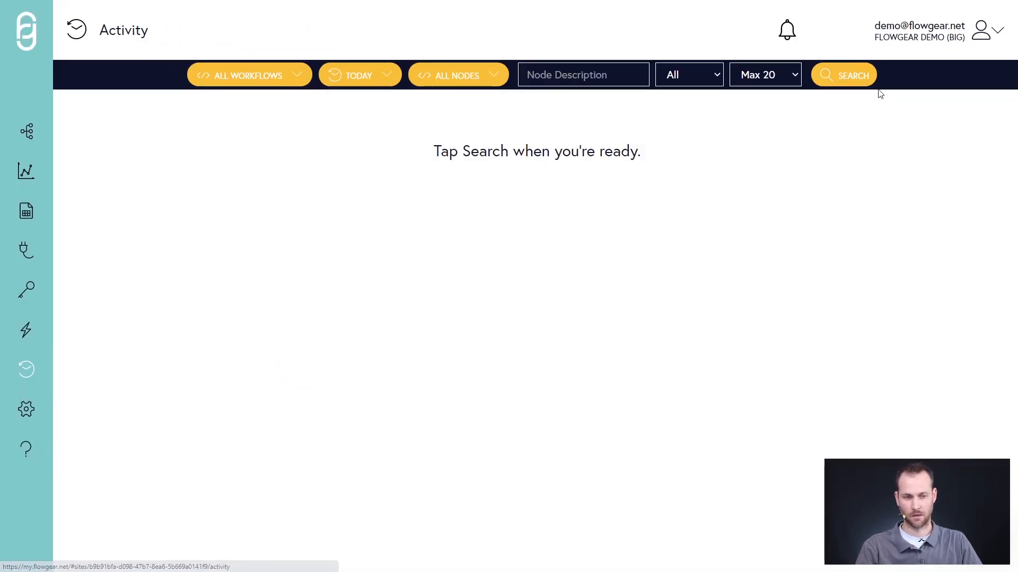
left_click(851, 75)
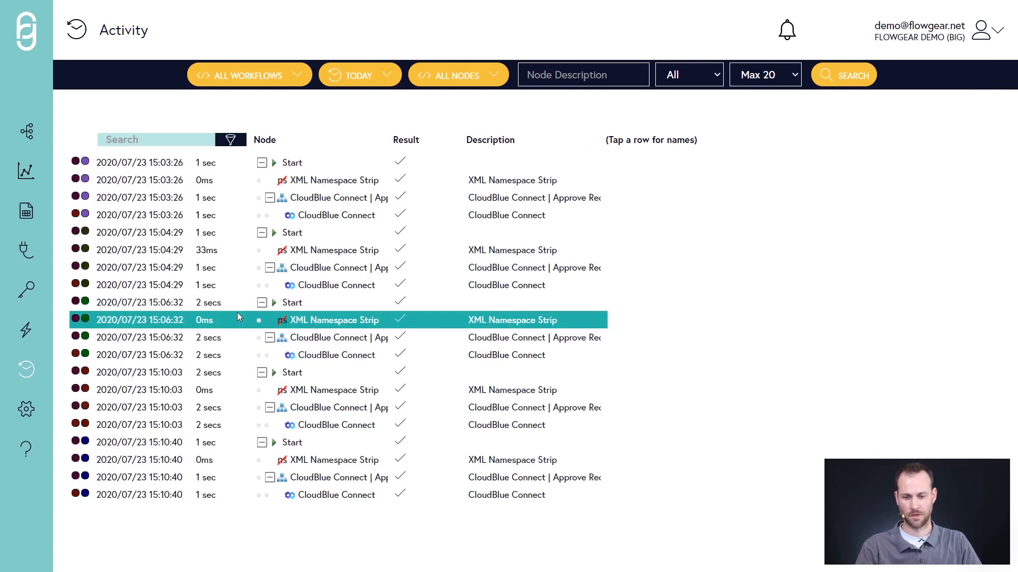
left_click(237, 442)
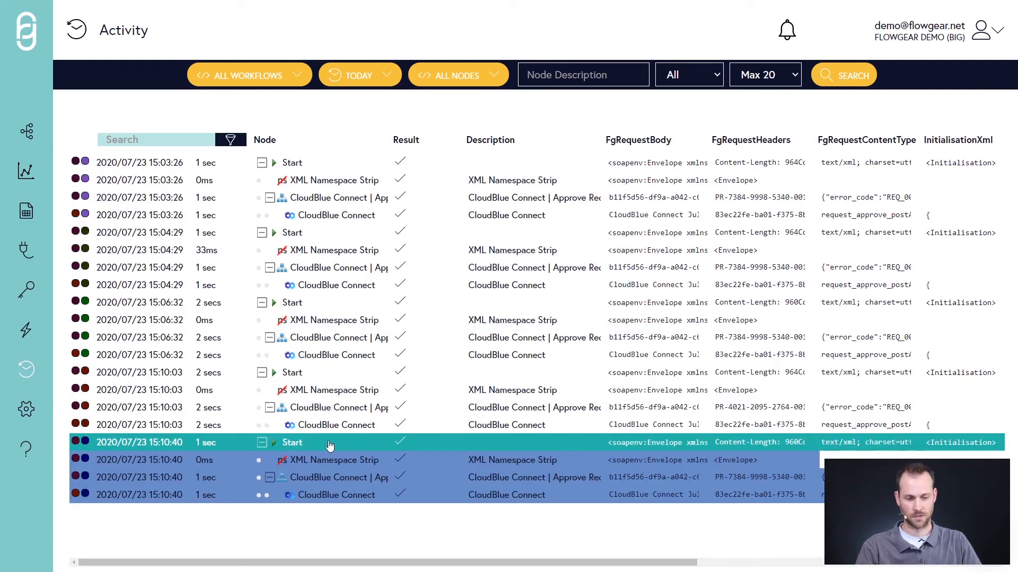
left_click(349, 480)
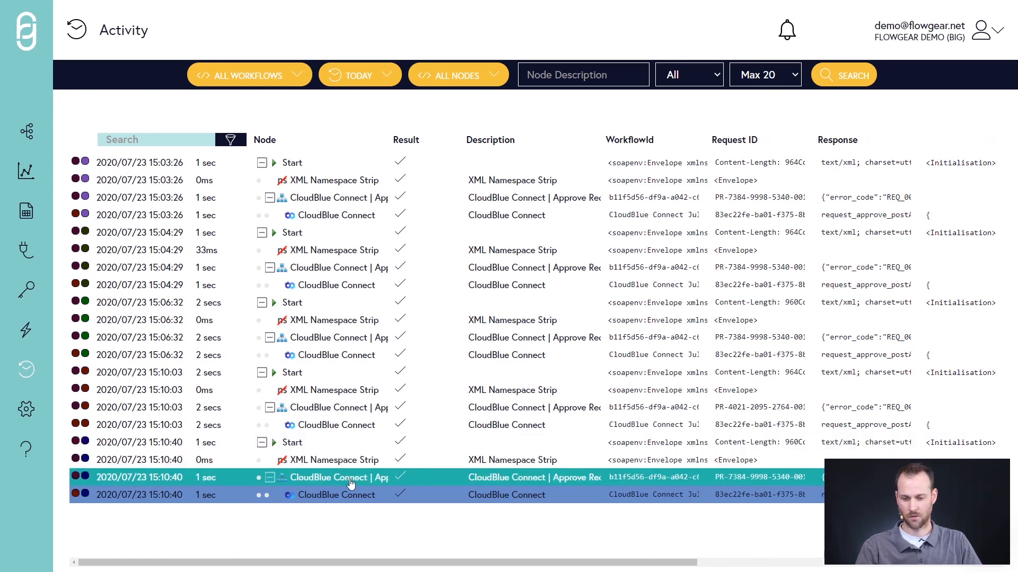
left_click(354, 496)
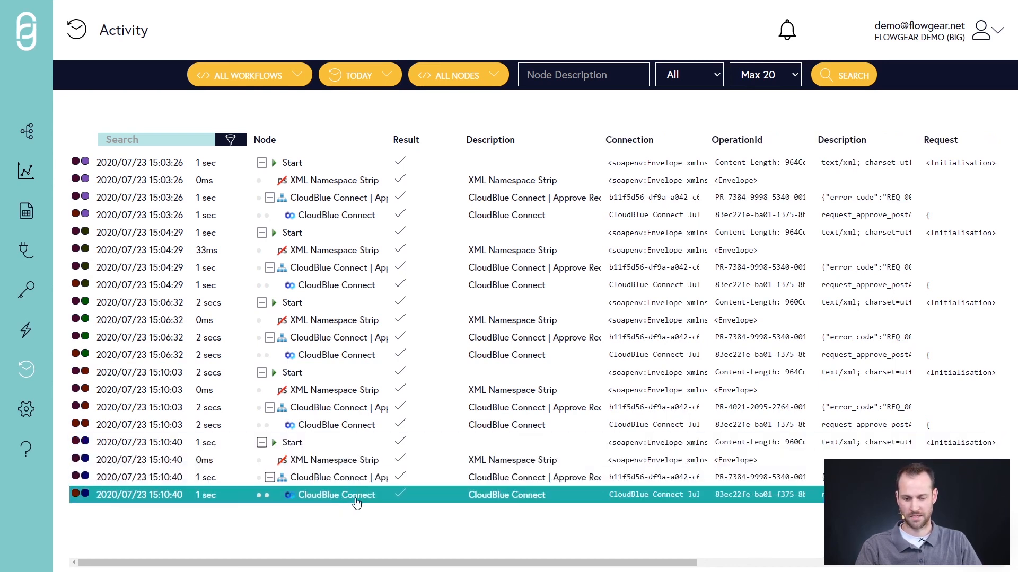